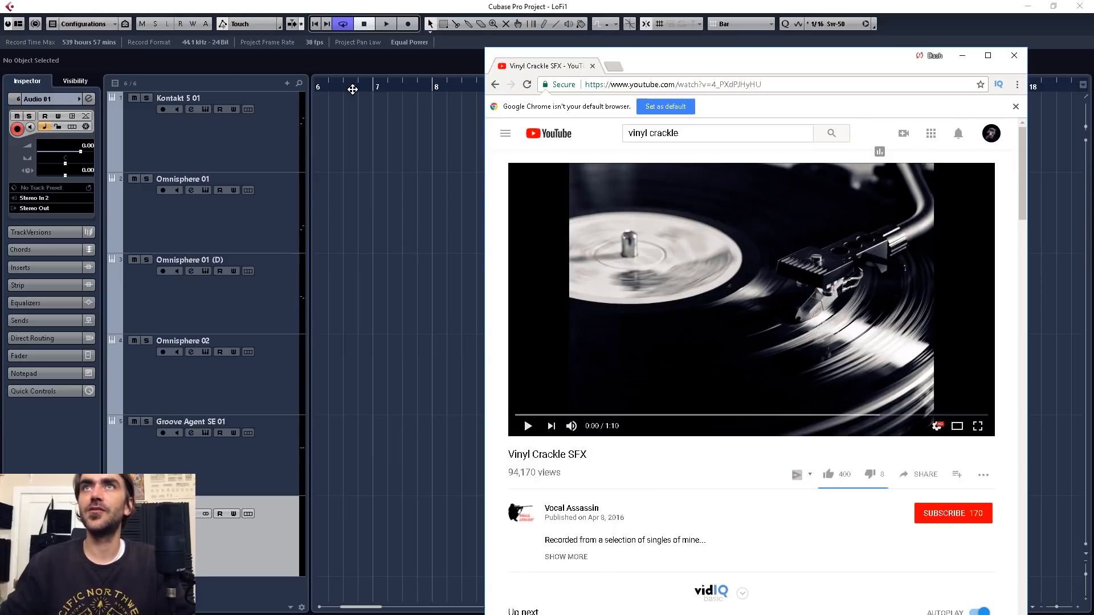
- Record the sound of the YouTube video Vinyl Crackle SFX onto the Audio 01 track, starting at bar 7
{"action": "left_click", "coordinate": [366, 86]}
{"action": "left_click", "coordinate": [408, 23]}
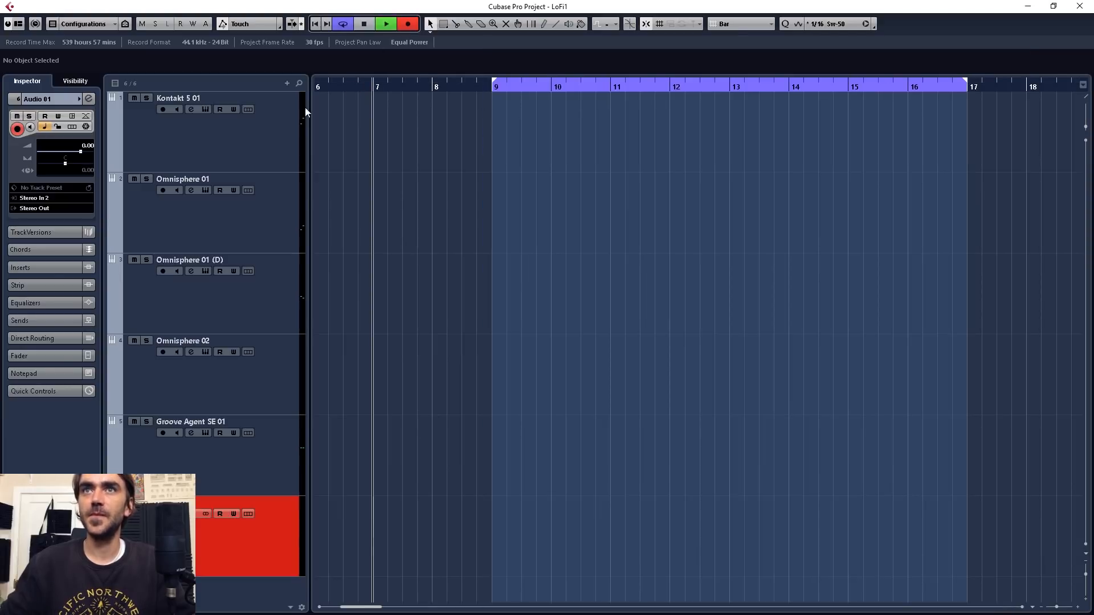
{"action": "key", "text": "alt+Tab"}
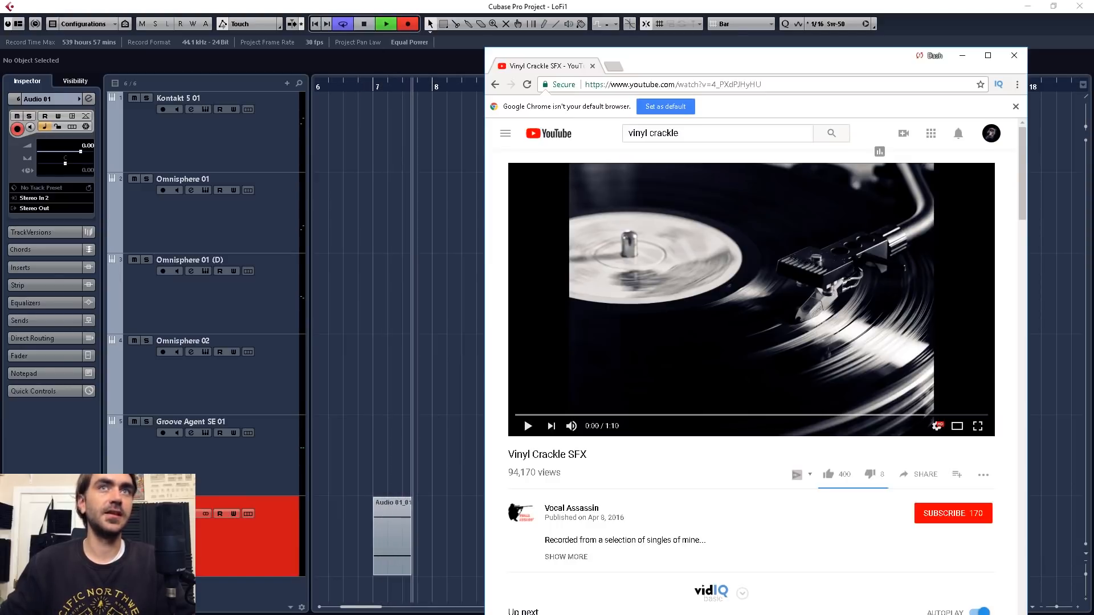
{"action": "left_click", "coordinate": [528, 426]}
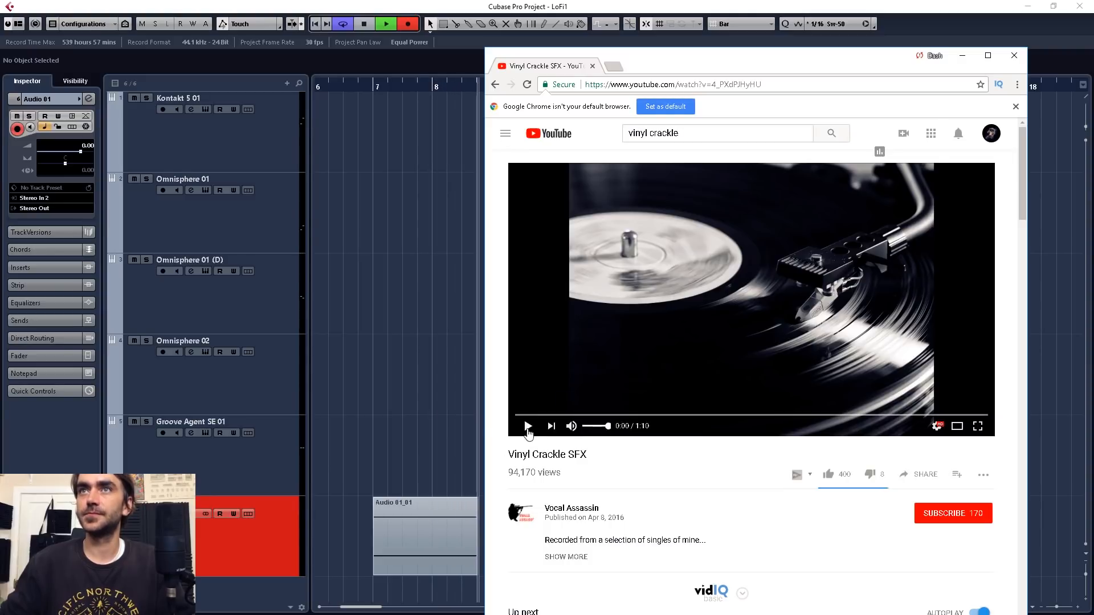
{"action": "key", "text": "alt+Tab"}
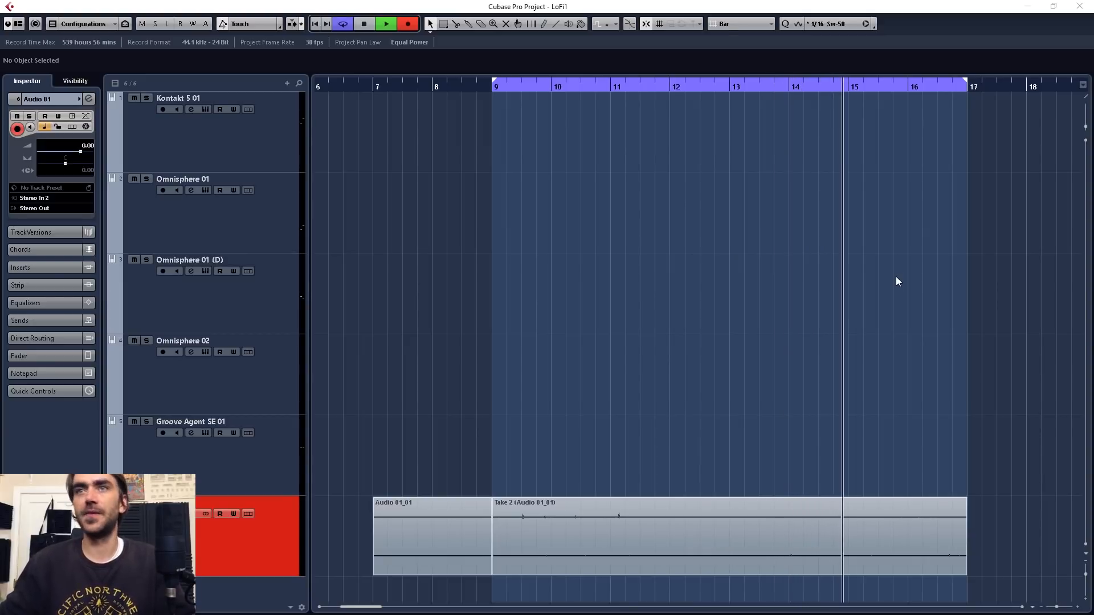
{"action": "key", "text": "space"}
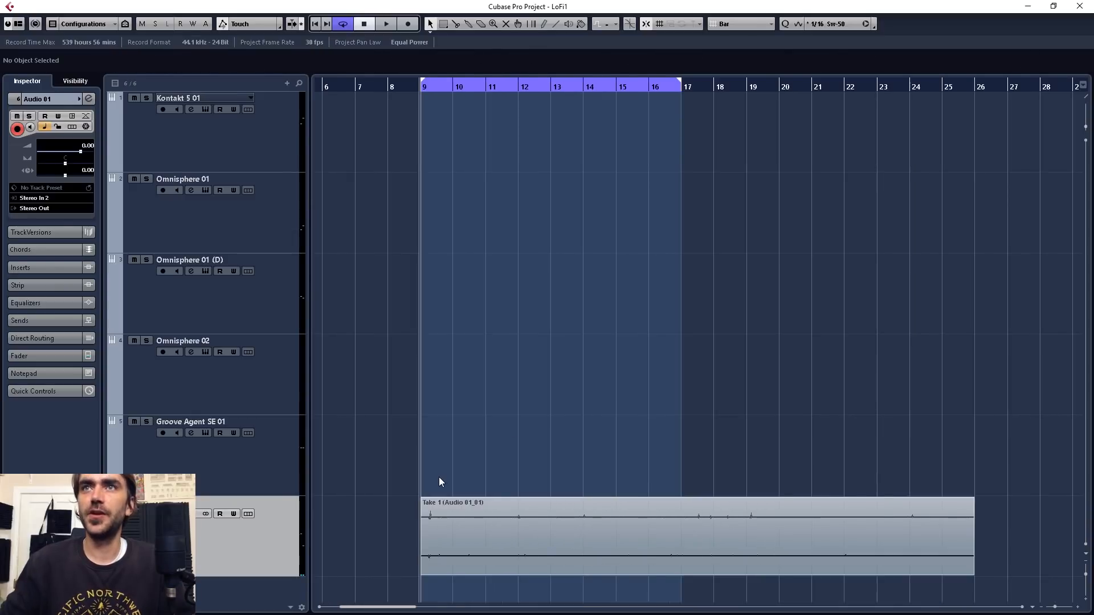
- Create a one-bar MIDI part at bar 9 on the Groove Agent SE 01 track and repeat it up to bar 13
{"action": "scroll", "coordinate": [438, 482], "scroll_direction": "up", "scroll_amount": 1}
{"action": "double_click", "coordinate": [437, 479]}
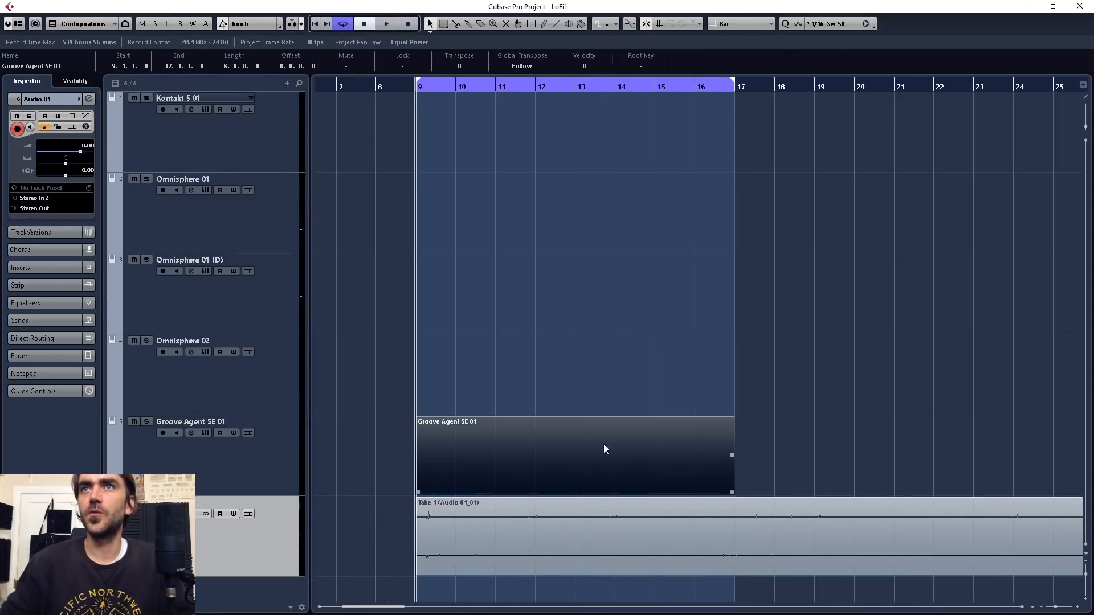
{"action": "left_click_drag", "start_coordinate": [591, 489], "coordinate": [507, 472]}
{"action": "left_click", "coordinate": [436, 472], "text": "shift"}
{"action": "left_click", "coordinate": [617, 469]}
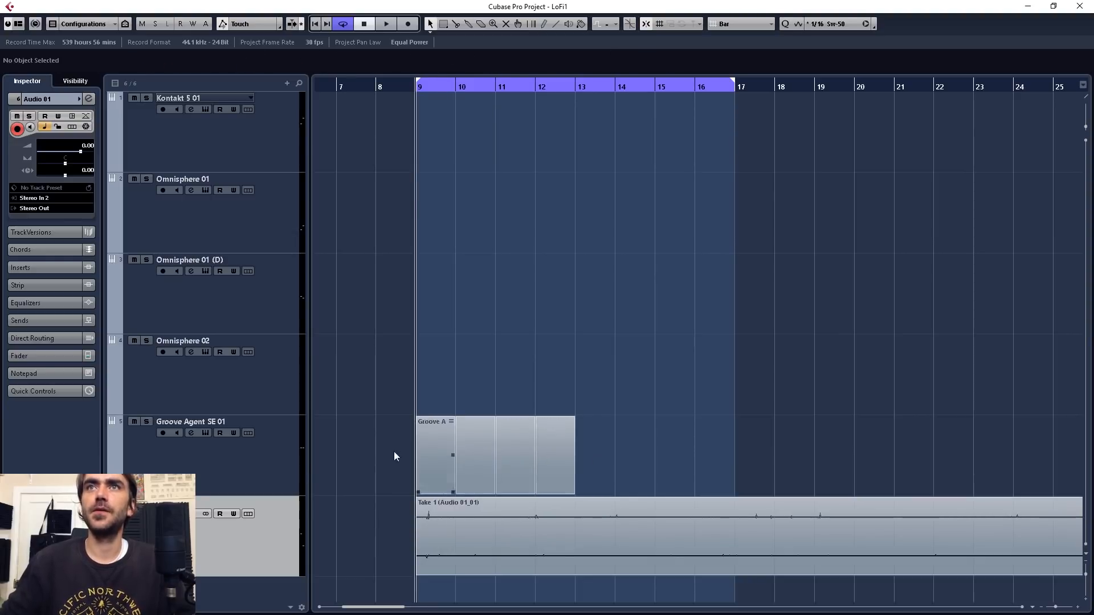
- Open the Groove Agent SE 01 instrument and try to place the kick sample in the arrangement below the existing tracks
{"action": "left_click", "coordinate": [261, 454]}
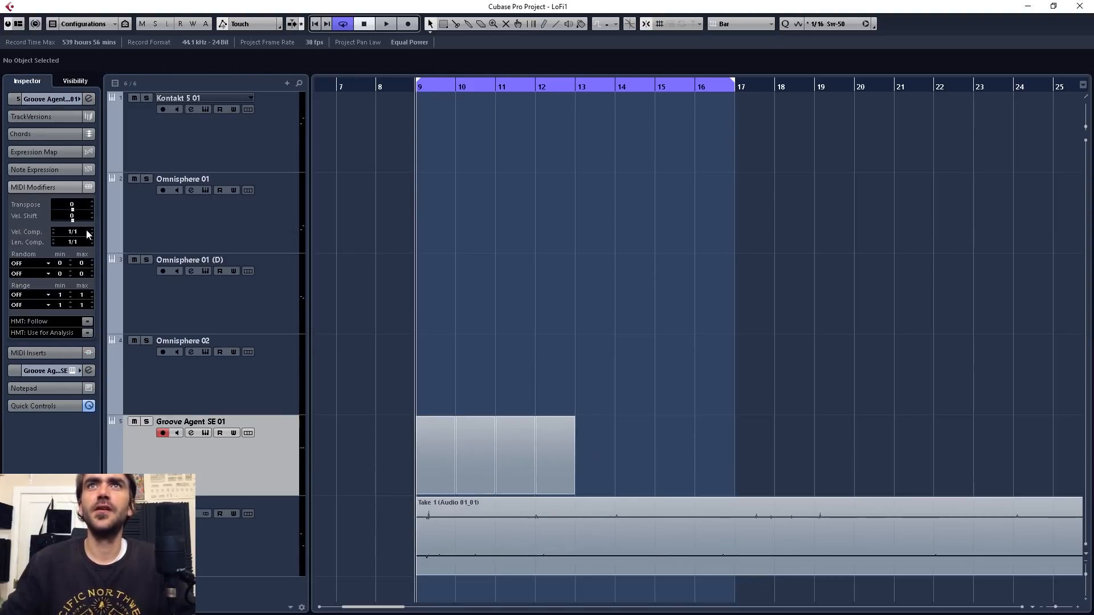
{"action": "left_click", "coordinate": [49, 98]}
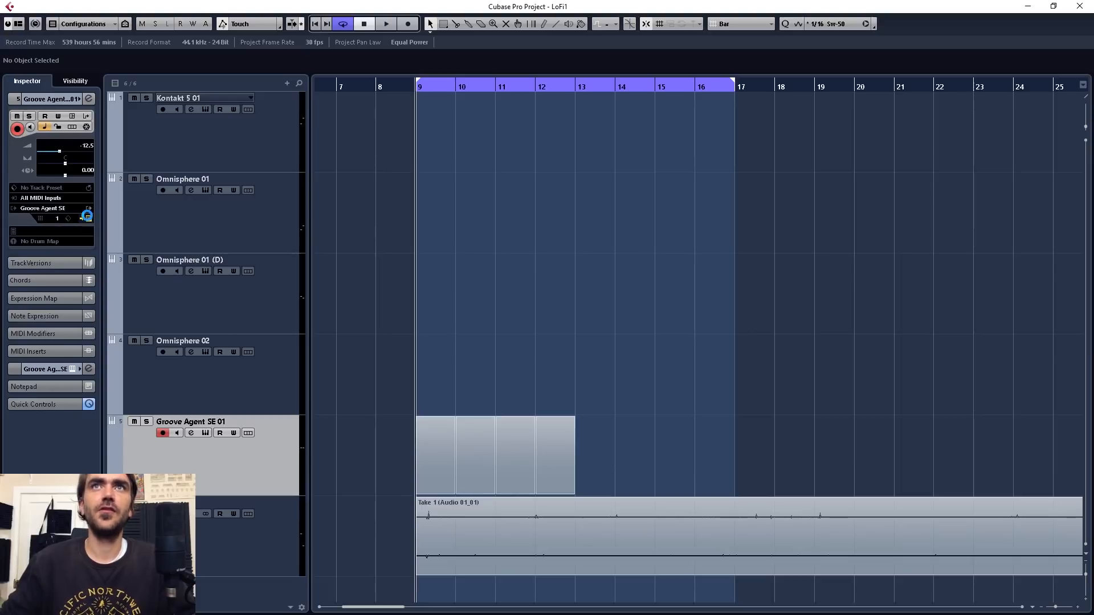
{"action": "left_click", "coordinate": [87, 217]}
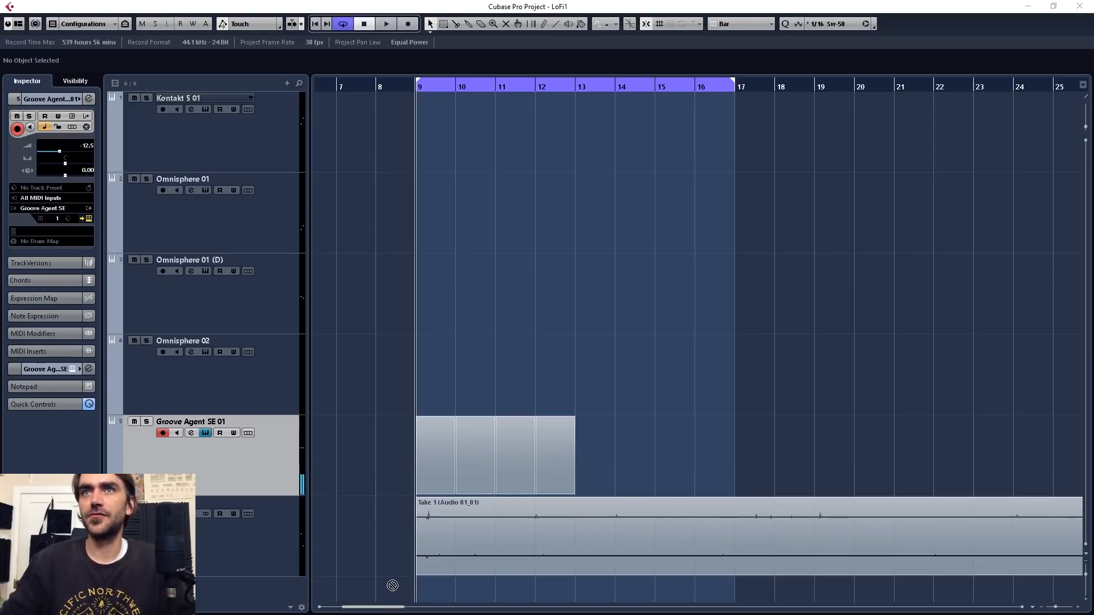
{"action": "left_click_drag", "start_coordinate": [354, 584], "coordinate": [200, 574]}
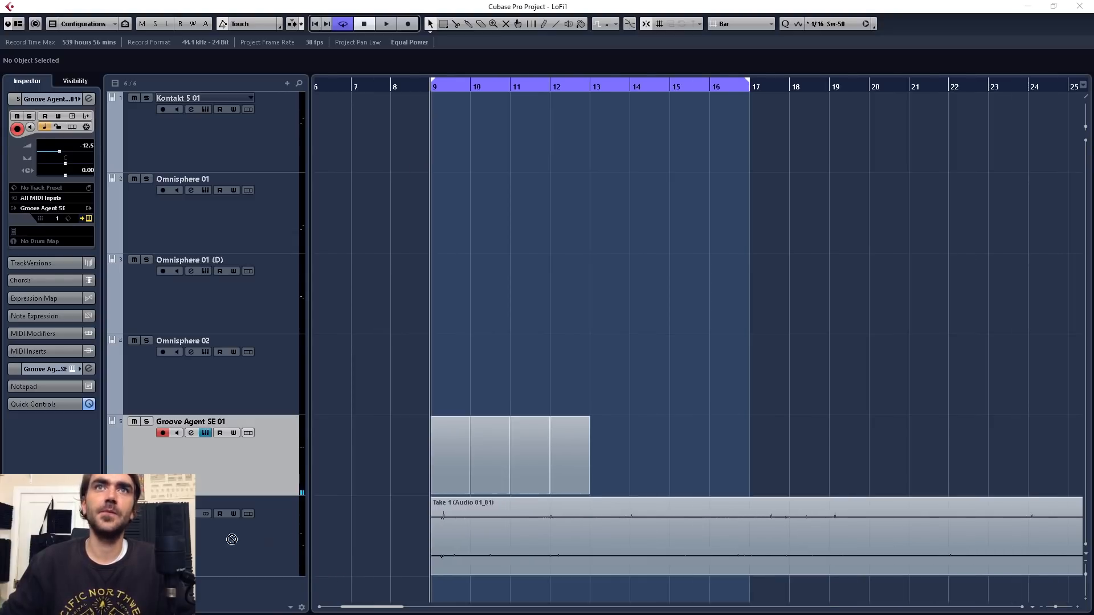
{"action": "left_click_drag", "start_coordinate": [232, 540], "coordinate": [372, 552]}
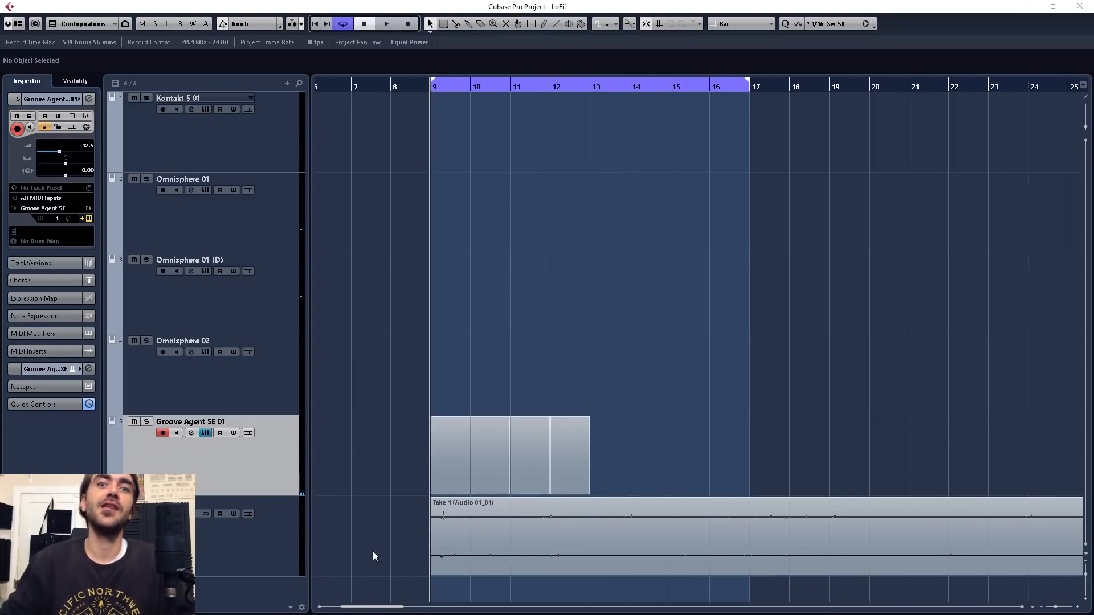
- Add a new audio track below Audio 01
{"action": "right_click", "coordinate": [262, 562]}
{"action": "mouse_move", "coordinate": [361, 290]}
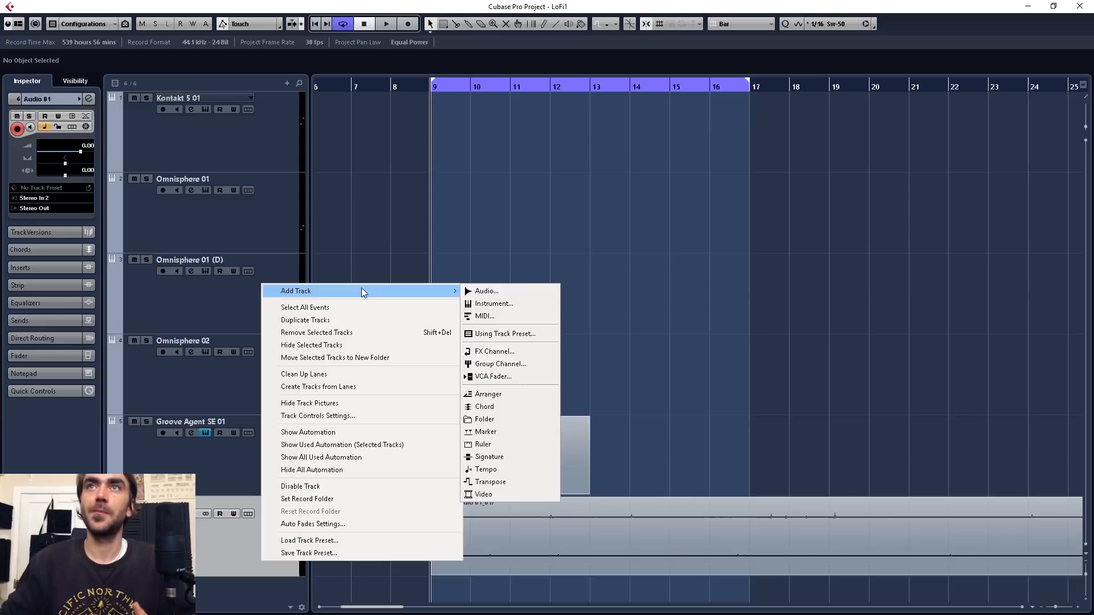
{"action": "left_click", "coordinate": [514, 295]}
{"action": "left_click", "coordinate": [833, 321]}
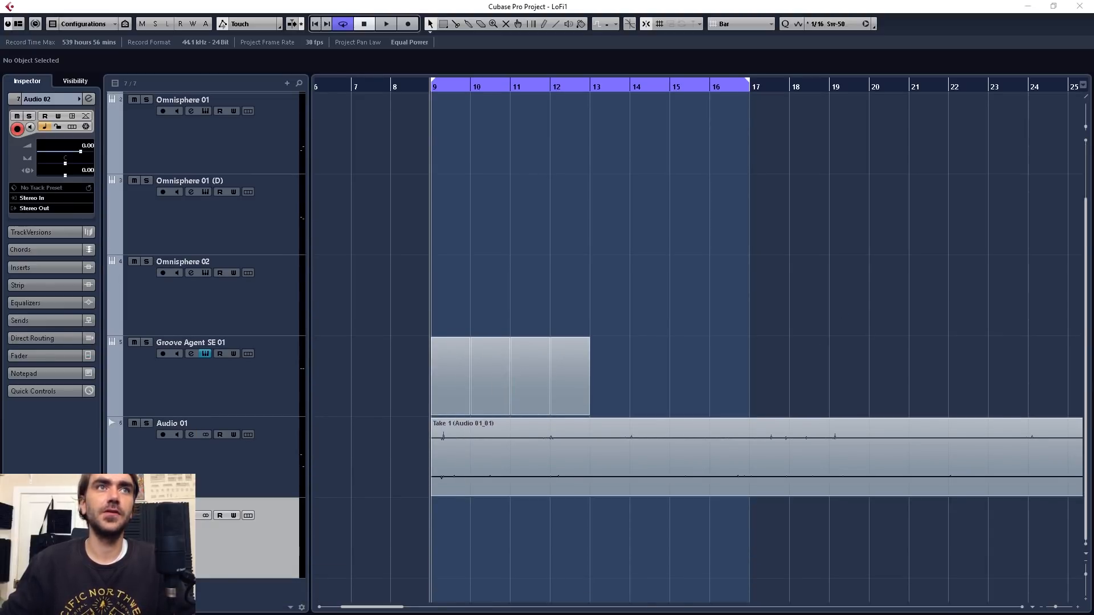
- Place the StutterKick_01_SP sample at bar 8 on the Audio 02 track
{"action": "scroll", "coordinate": [406, 549], "scroll_direction": "left", "scroll_amount": 1}
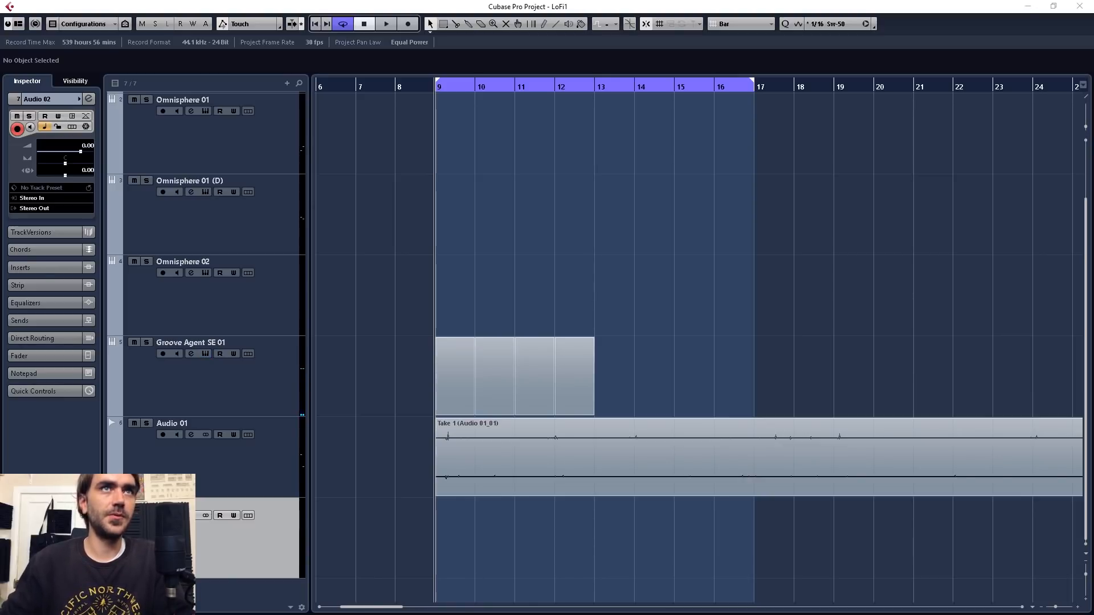
{"action": "left_click_drag", "start_coordinate": [476, 543], "coordinate": [400, 558]}
{"action": "key", "text": "Return"}
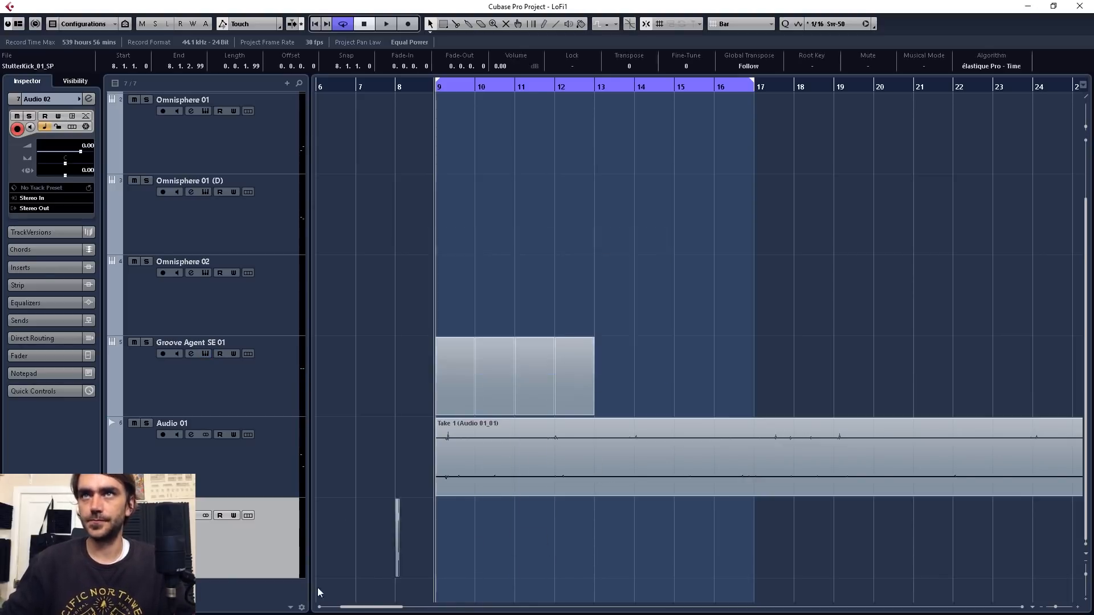
- Audition the kick with bar 8 as the loop range and lower the Audio 02 volume to about -11.1 dB
{"action": "scroll", "coordinate": [389, 547], "scroll_direction": "up", "scroll_amount": 5}
{"action": "left_click", "coordinate": [461, 86]}
{"action": "key", "text": "space"}
{"action": "key", "text": "space"}
{"action": "left_click_drag", "start_coordinate": [80, 151], "coordinate": [55, 152]}
{"action": "left_click_drag", "start_coordinate": [464, 81], "coordinate": [854, 84]}
{"action": "key", "text": "space"}
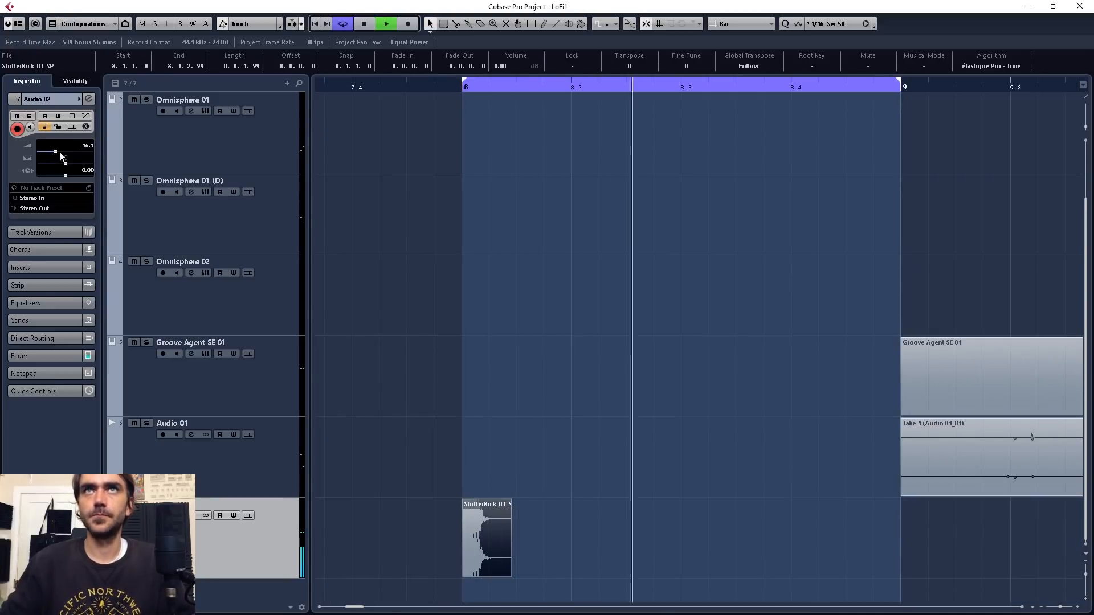
{"action": "left_click_drag", "start_coordinate": [55, 152], "coordinate": [61, 153]}
{"action": "key", "text": "space"}
- Set the grid type to Beat and loop playback over the first beat of bar 8
{"action": "left_click_drag", "start_coordinate": [672, 91], "coordinate": [665, 85]}
{"action": "left_click", "coordinate": [740, 23]}
{"action": "left_click", "coordinate": [726, 46]}
{"action": "left_click_drag", "start_coordinate": [462, 81], "coordinate": [572, 82]}
{"action": "key", "text": "space"}
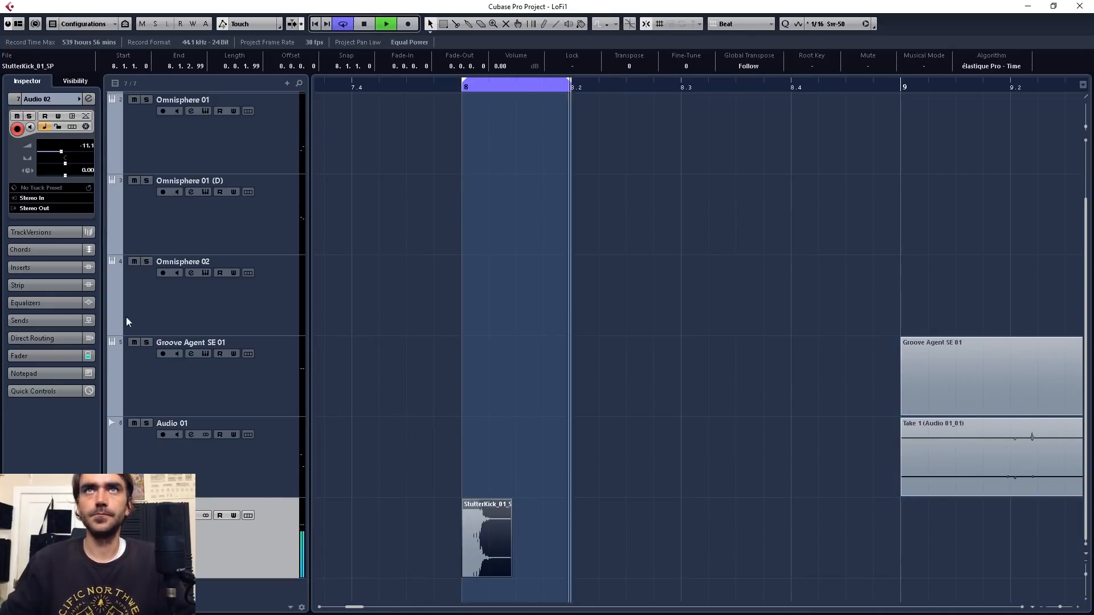
- Add Quadrafuzz v2 as the first insert effect on the Audio 02 track
{"action": "left_click", "coordinate": [42, 267]}
{"action": "left_click", "coordinate": [38, 180]}
{"action": "type", "text": "quadra"}
{"action": "left_click", "coordinate": [75, 204]}
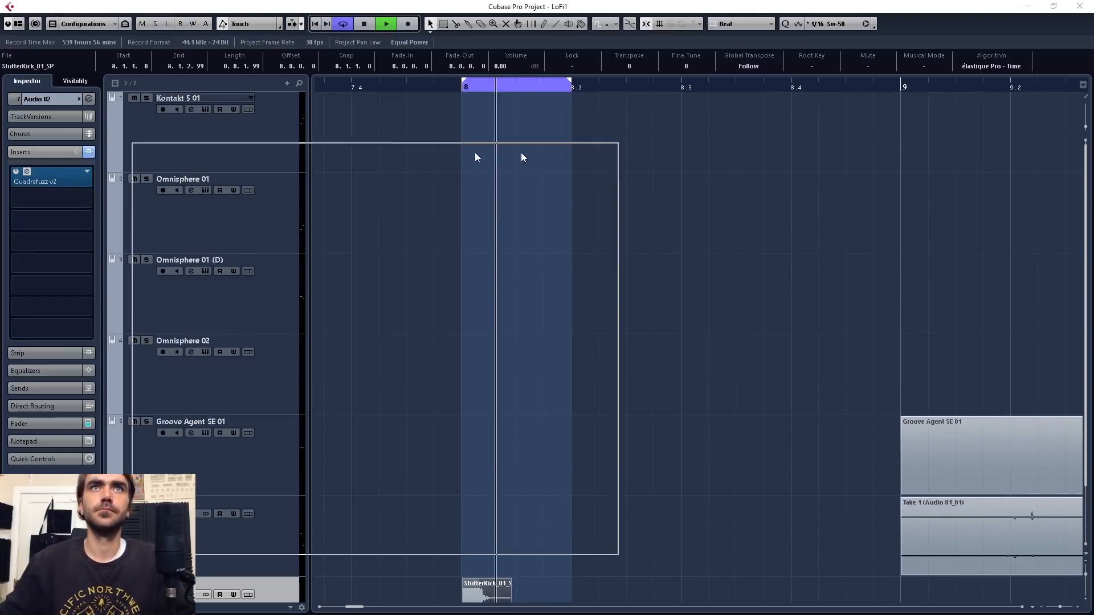
{"action": "key", "text": "space"}
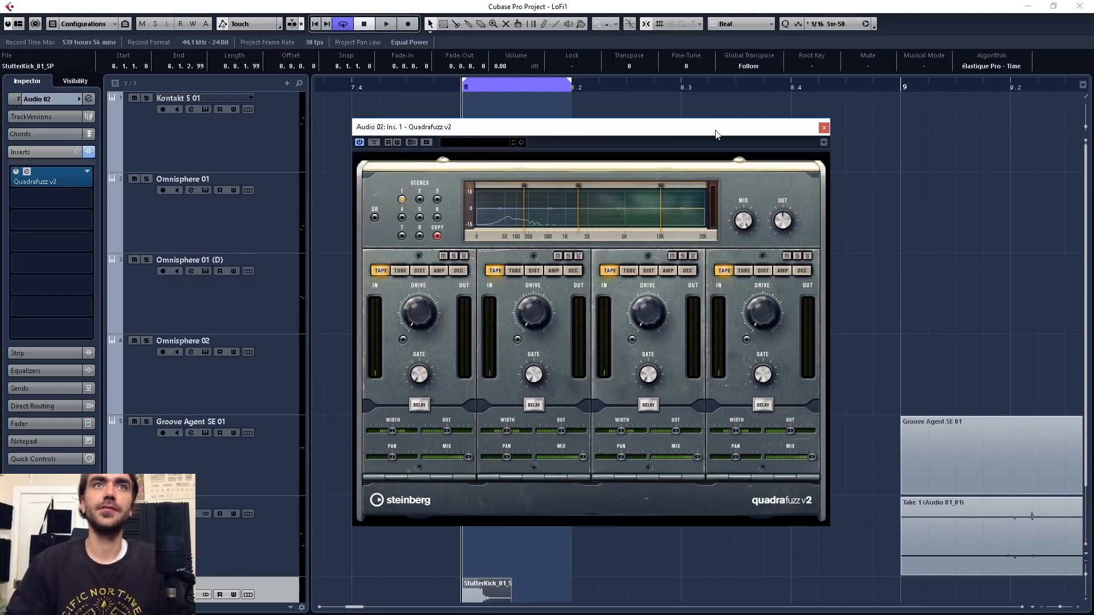
- Audition drum presets in Quadrafuzz v2, load Drum AMB XL 1 and lower the effect's overall mix
{"action": "key", "text": "space"}
{"action": "left_click", "coordinate": [502, 144]}
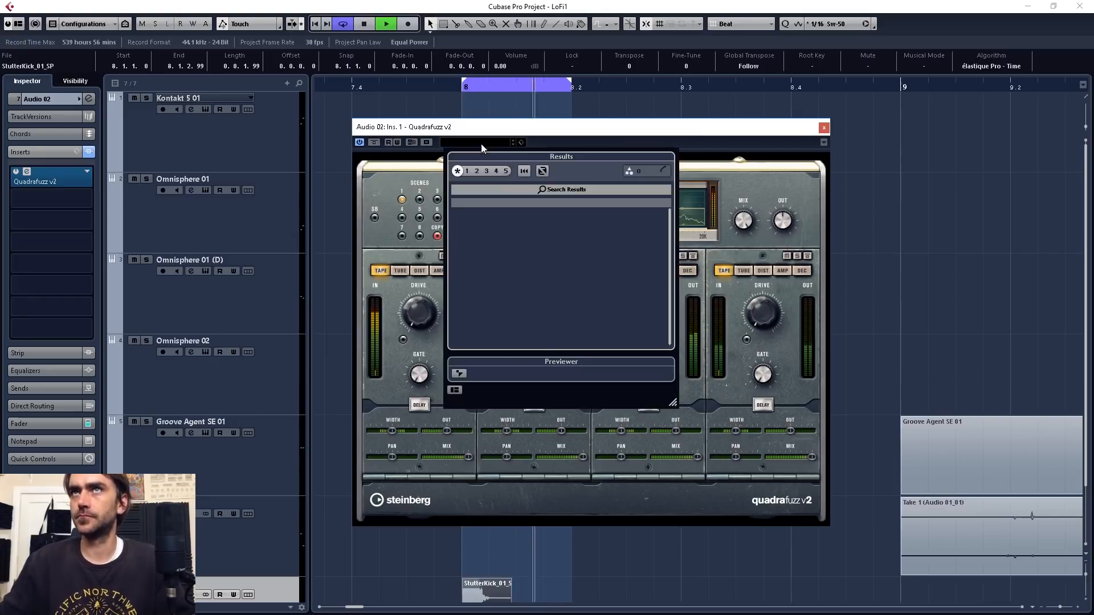
{"action": "left_click", "coordinate": [501, 249]}
{"action": "left_click", "coordinate": [540, 259]}
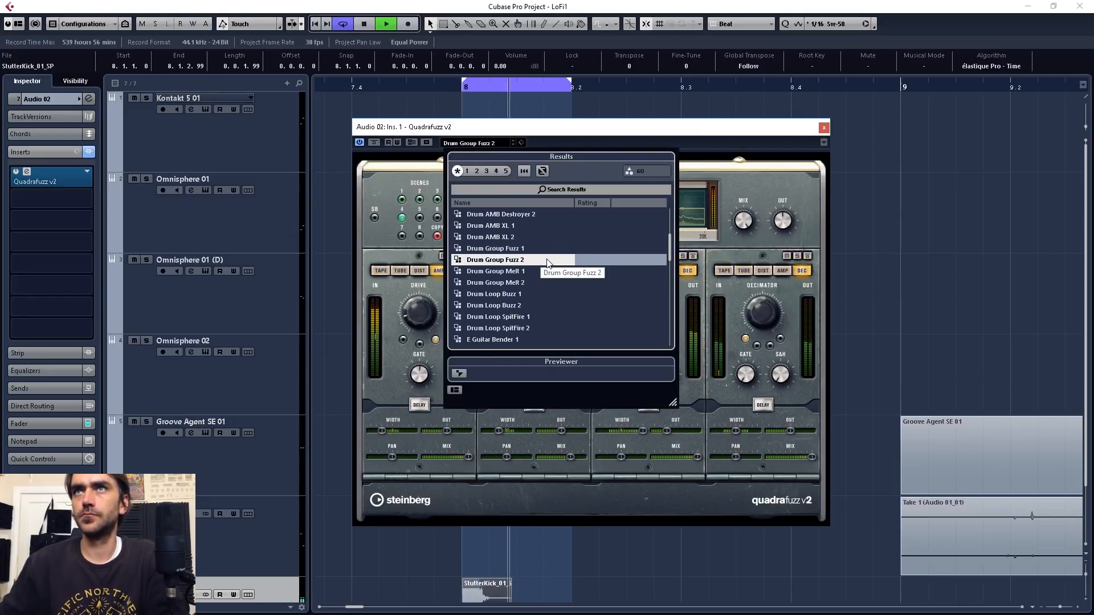
{"action": "scroll", "coordinate": [601, 268], "scroll_direction": "up", "scroll_amount": 2}
{"action": "left_click", "coordinate": [592, 269]}
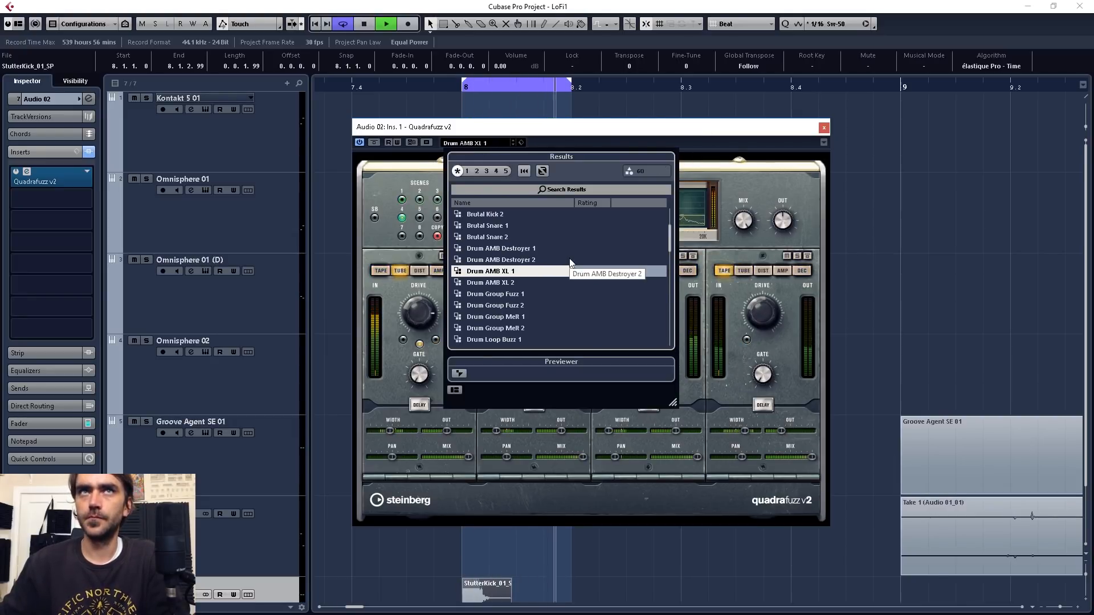
{"action": "left_click", "coordinate": [731, 252]}
{"action": "key", "text": "space"}
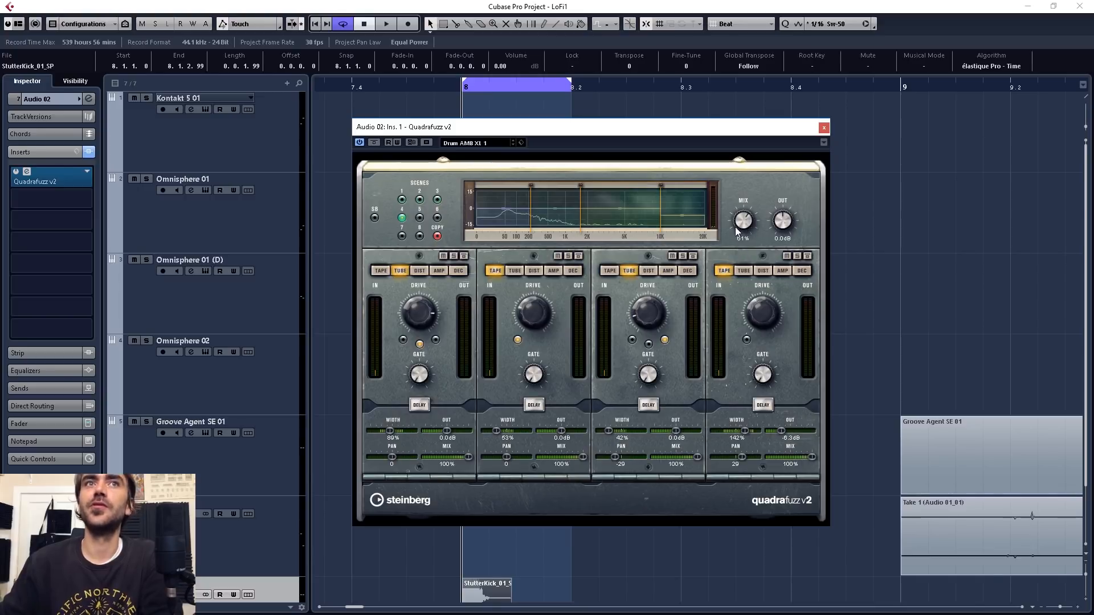
{"action": "left_click_drag", "start_coordinate": [737, 225], "coordinate": [735, 253]}
{"action": "key", "text": "space"}
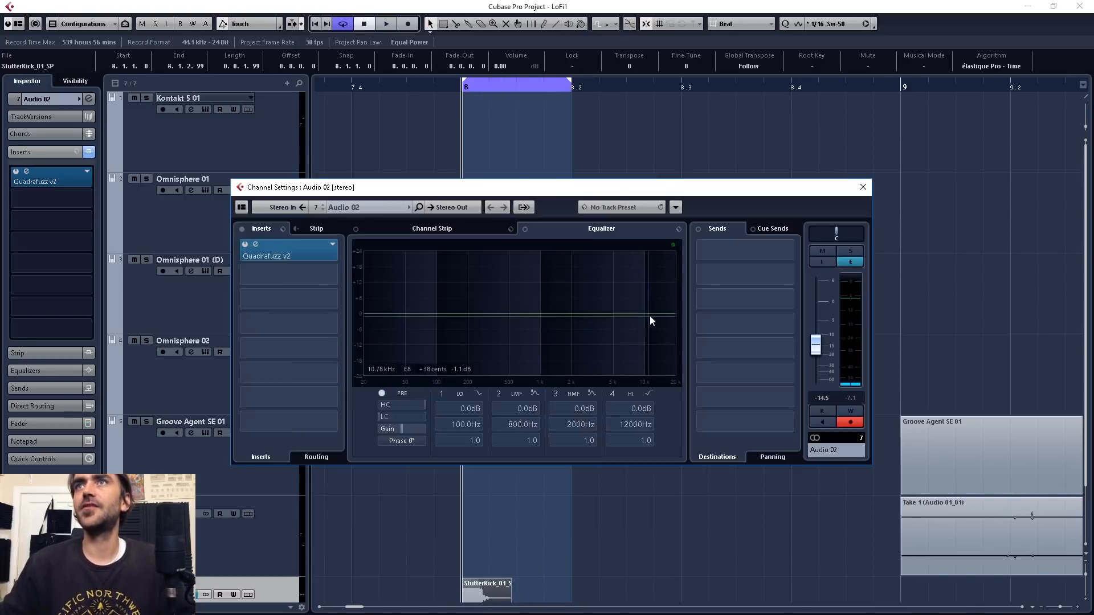
- Cut the highs on the Audio 02 equalizer with band 4 at about 745 Hz and -11.6 dB
{"action": "left_click_drag", "start_coordinate": [651, 315], "coordinate": [526, 343]}
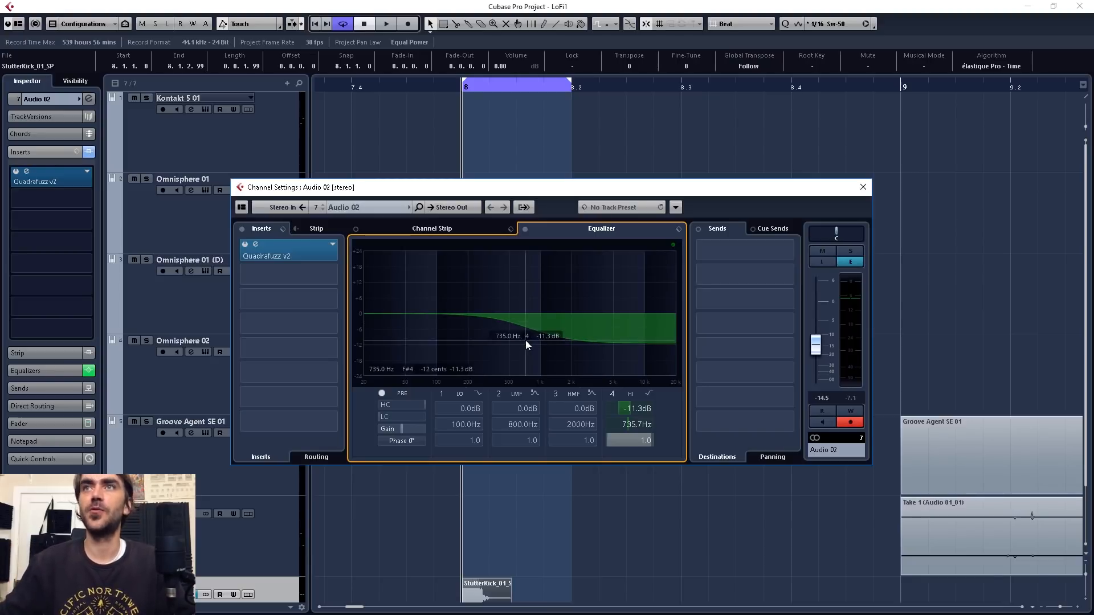
{"action": "mouse_move", "coordinate": [525, 342]}
{"action": "left_mouse_down"}
{"action": "mouse_move", "coordinate": [522, 352]}
{"action": "mouse_move", "coordinate": [527, 343]}
{"action": "left_mouse_up"}
{"action": "key", "text": "space"}
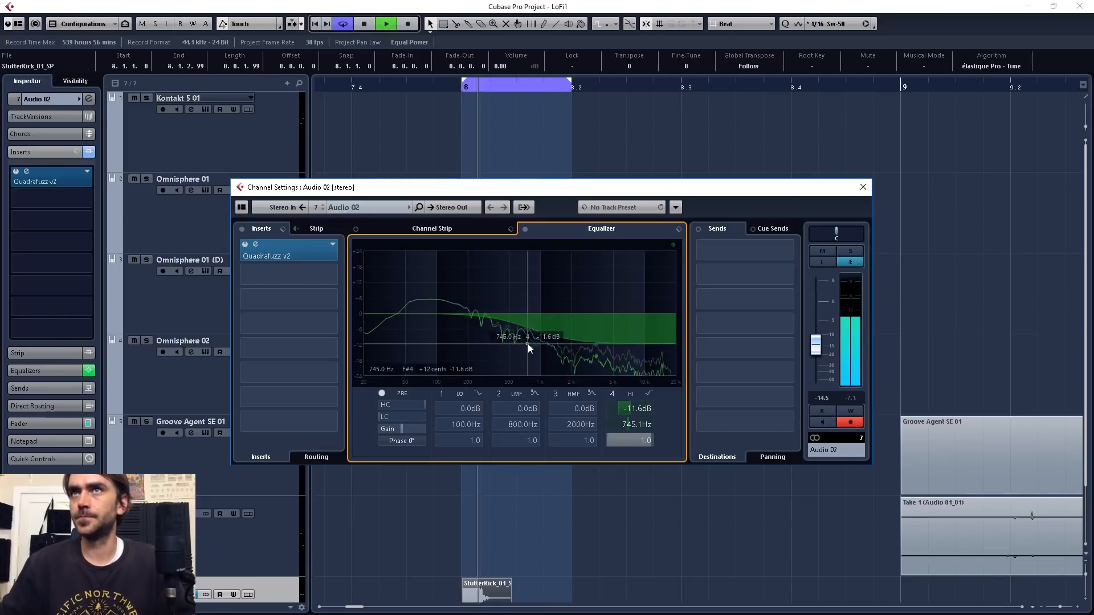
{"action": "left_click", "coordinate": [862, 188]}
- Render the StutterKick_01_SP event in place with the current settings and bounce the rendered event to a new file
{"action": "right_click", "coordinate": [476, 528]}
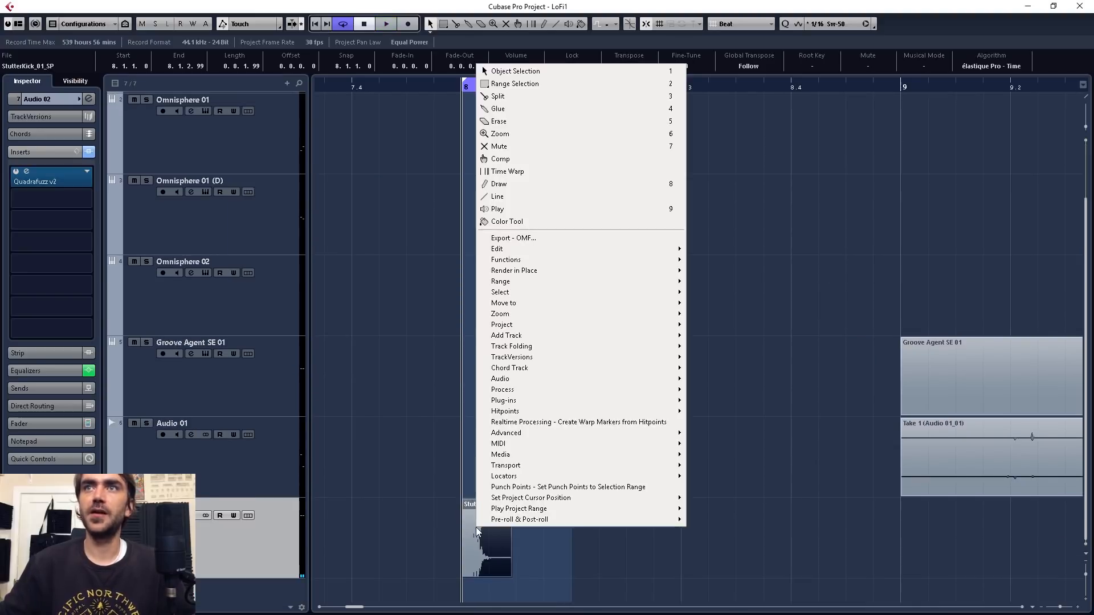
{"action": "mouse_move", "coordinate": [560, 272]}
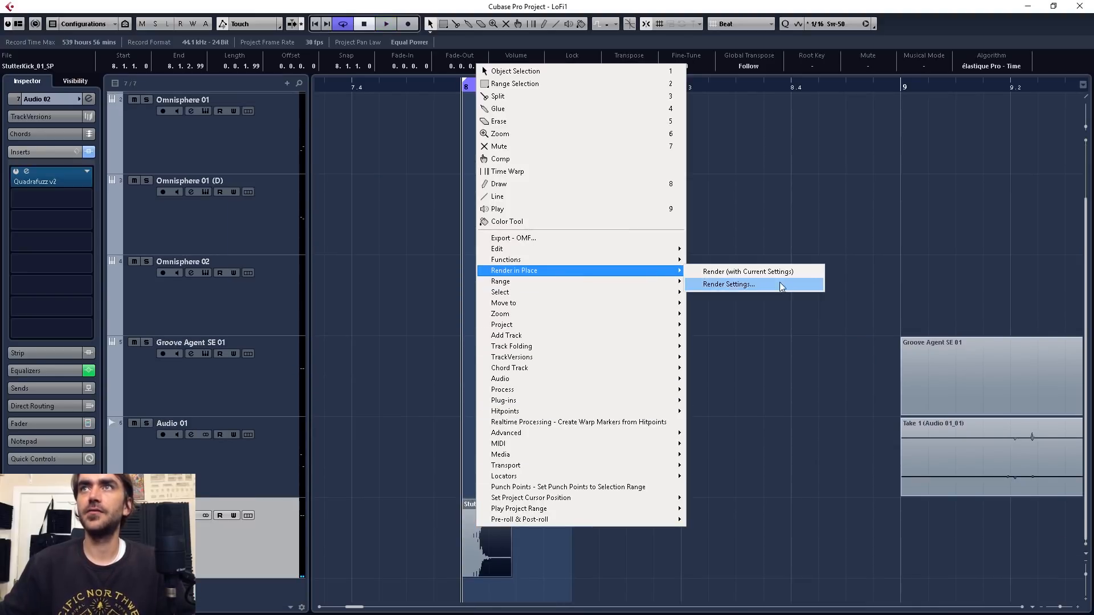
{"action": "left_click", "coordinate": [767, 272]}
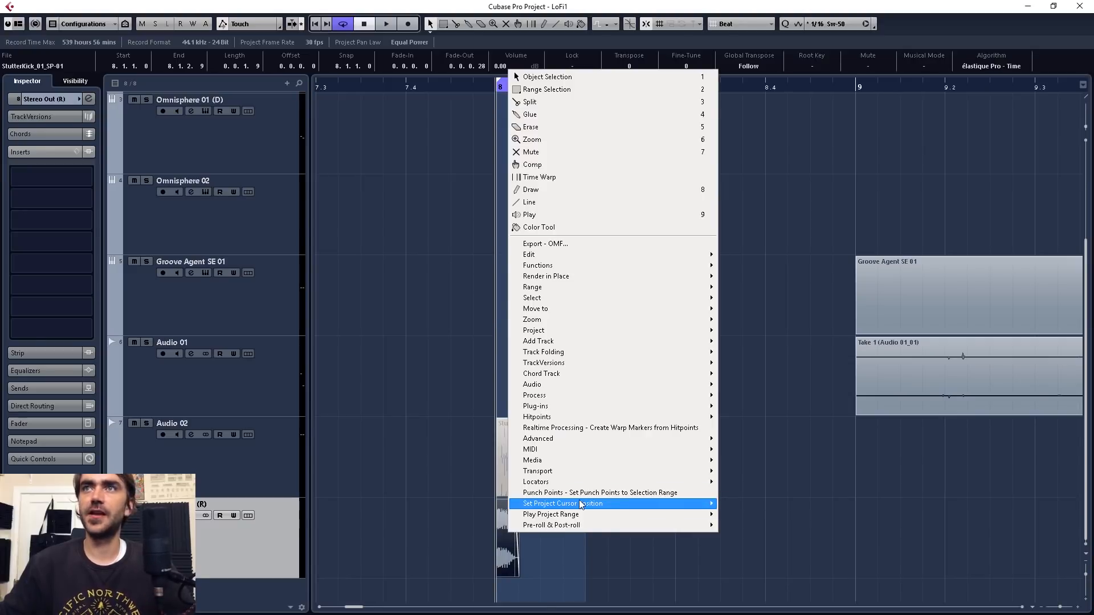
{"action": "mouse_move", "coordinate": [562, 386]}
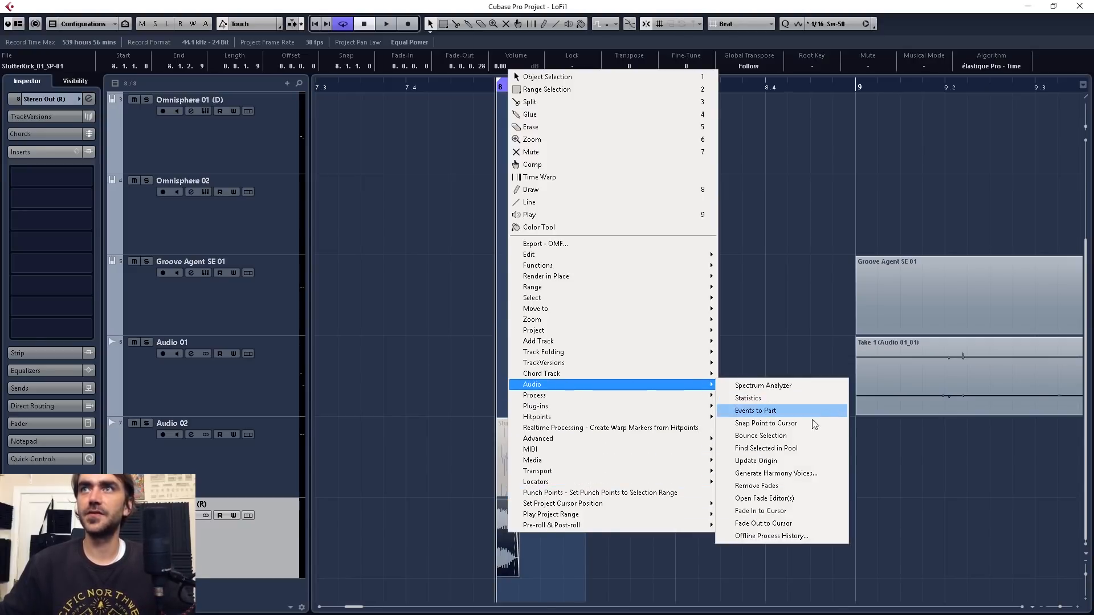
{"action": "left_click", "coordinate": [792, 436]}
- Replace the sample on Groove Agent SE's C1 pad with the bounced kick and audition the pad
{"action": "left_click", "coordinate": [246, 300]}
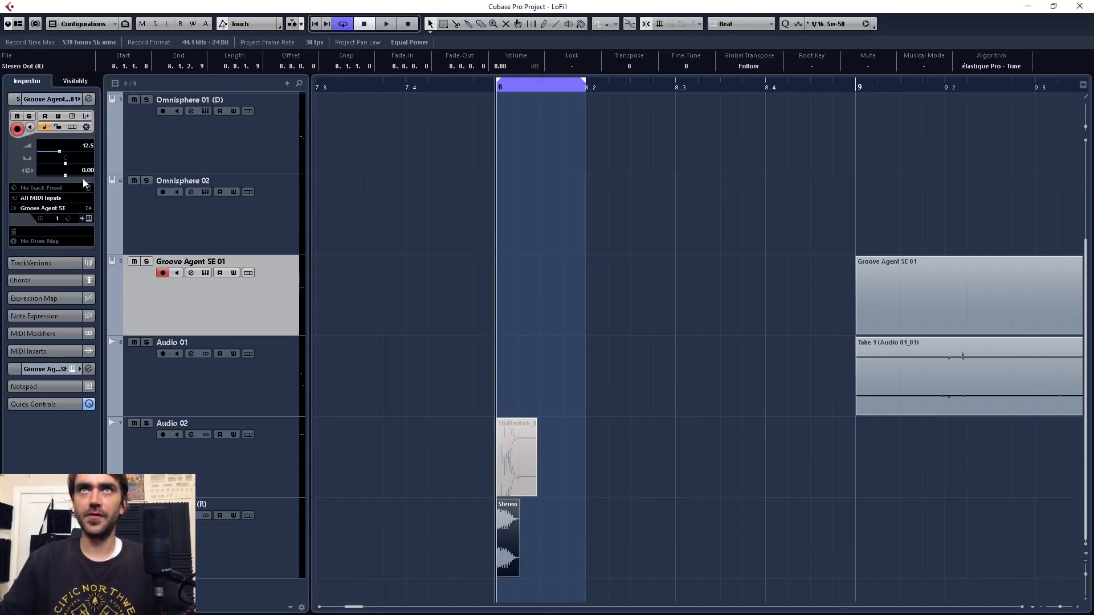
{"action": "left_click", "coordinate": [90, 218]}
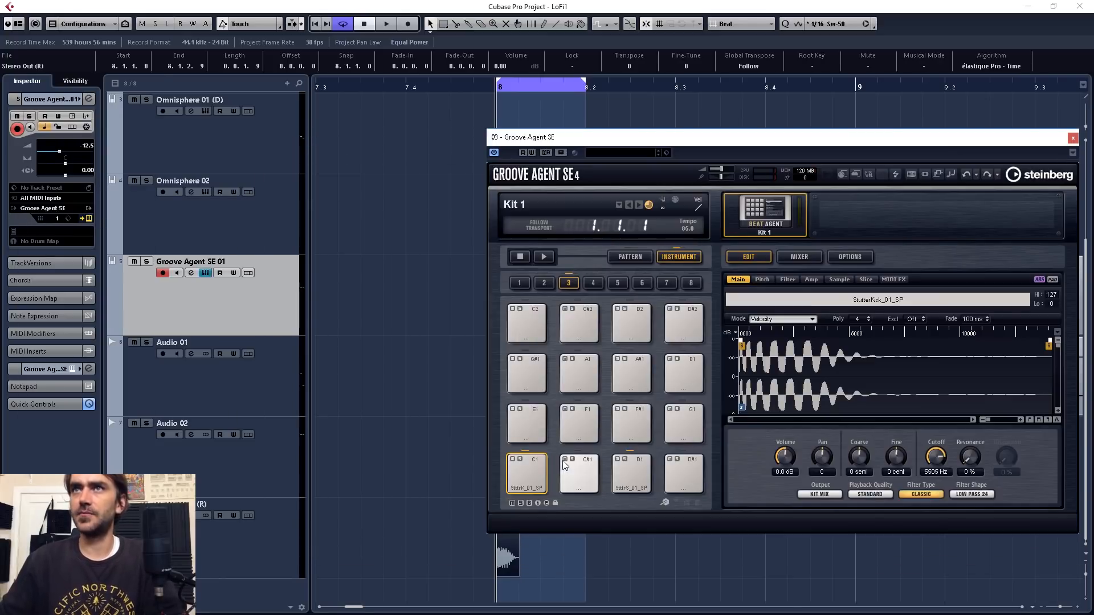
{"action": "left_click", "coordinate": [538, 476]}
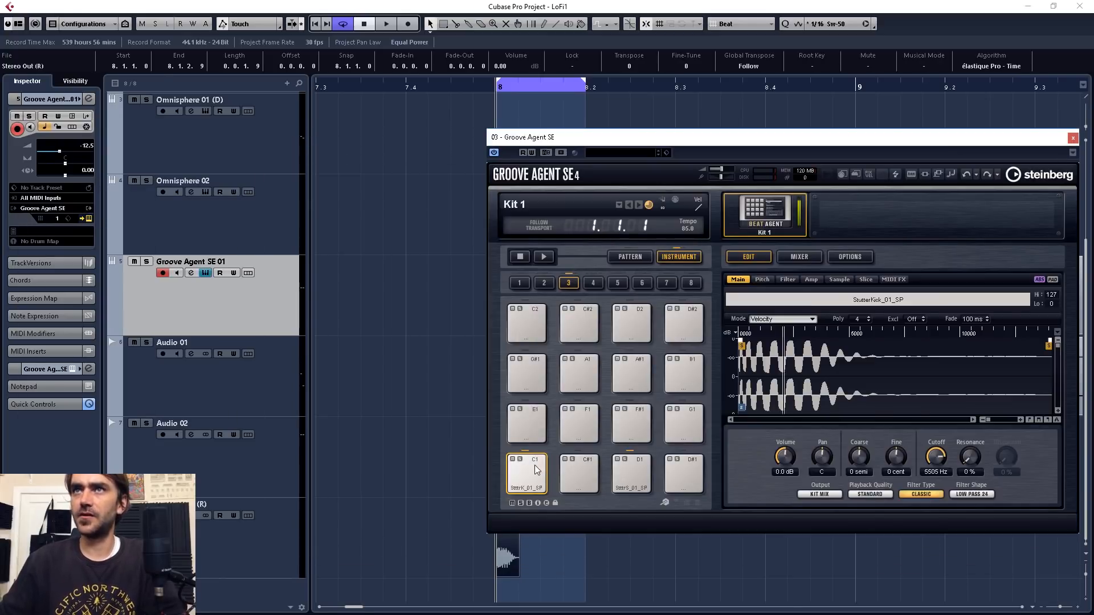
{"action": "left_click_drag", "start_coordinate": [508, 557], "coordinate": [532, 471]}
{"action": "left_click", "coordinate": [532, 470]}
{"action": "left_click", "coordinate": [532, 467]}
{"action": "left_click", "coordinate": [534, 464]}
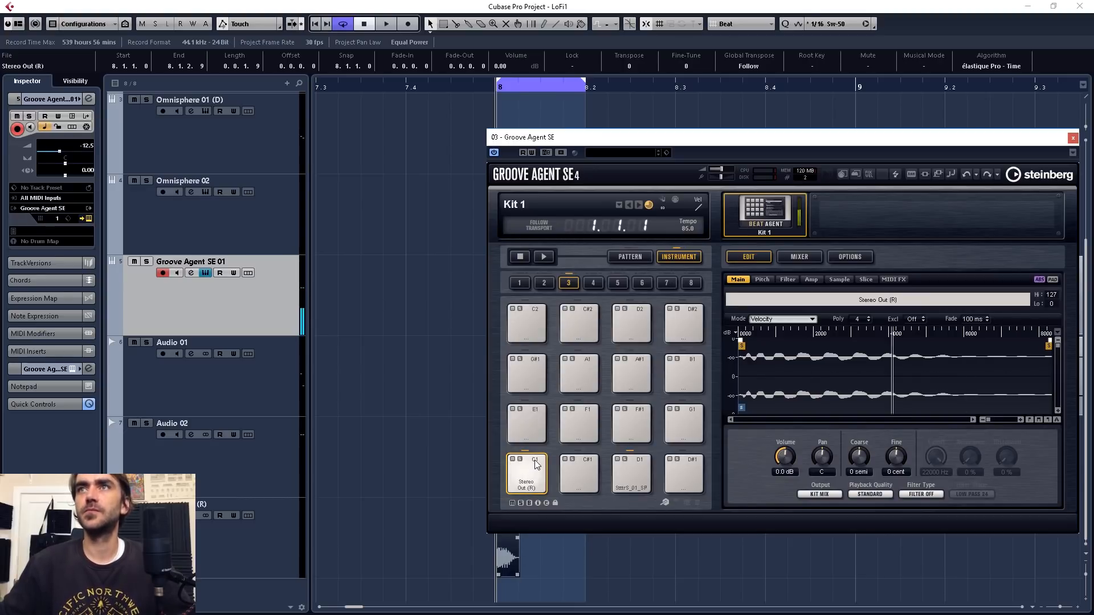
- Audition the C1 kick pad in Groove Agent SE and delete the muted StutterKick event from the Audio 02 track
{"action": "left_click", "coordinate": [535, 467]}
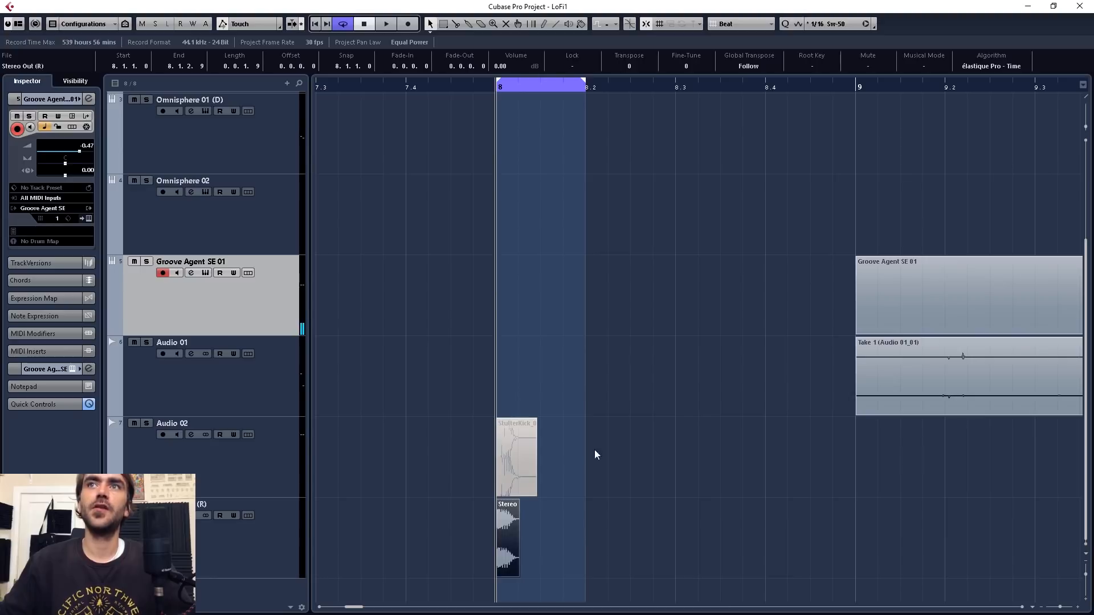
{"action": "left_click_drag", "start_coordinate": [595, 454], "coordinate": [425, 457]}
{"action": "key", "text": "Delete"}
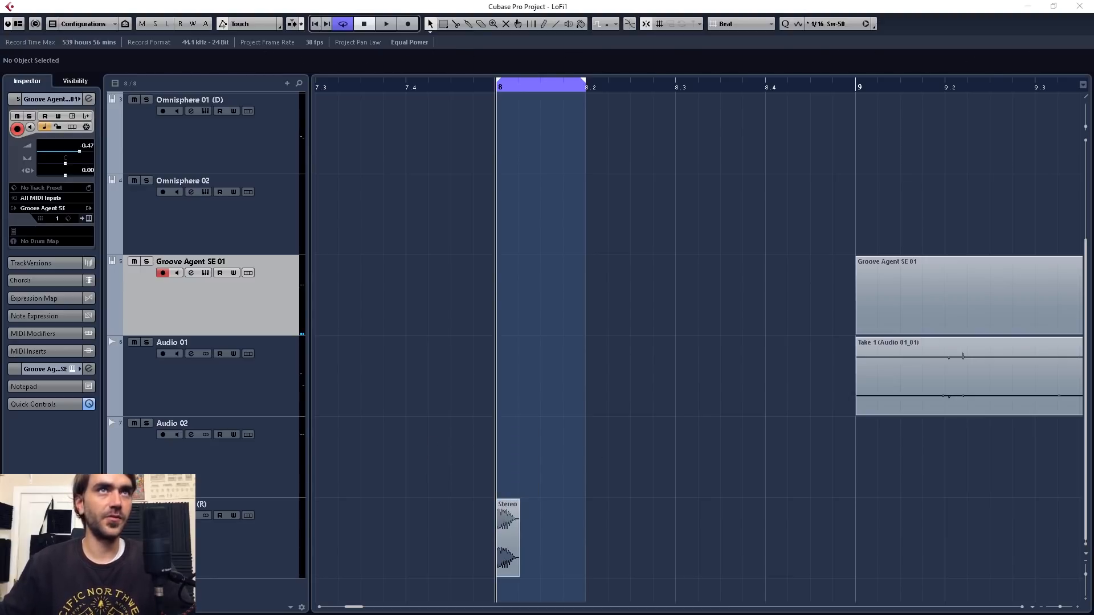
- Import StutterSnare_01_SP onto the Audio 02 track at bar 8, copying the file to the working directory, and select that track
{"action": "left_click_drag", "start_coordinate": [0, 410], "coordinate": [507, 426]}
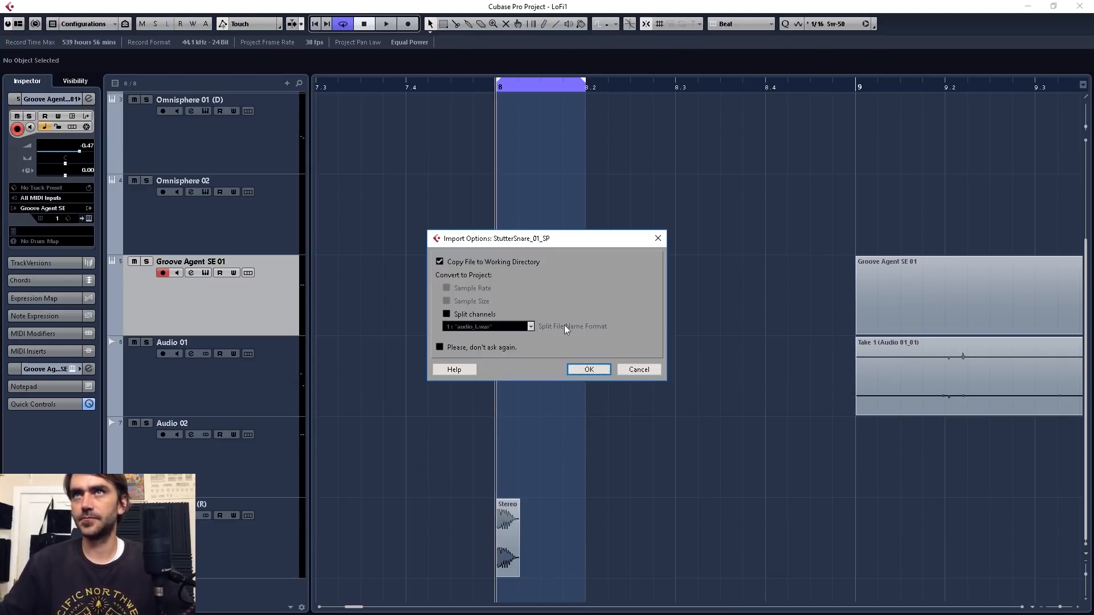
{"action": "left_click", "coordinate": [587, 369]}
{"action": "scroll", "coordinate": [522, 426], "scroll_direction": "down", "scroll_amount": 2}
{"action": "left_click", "coordinate": [275, 389]}
{"action": "left_click", "coordinate": [277, 456]}
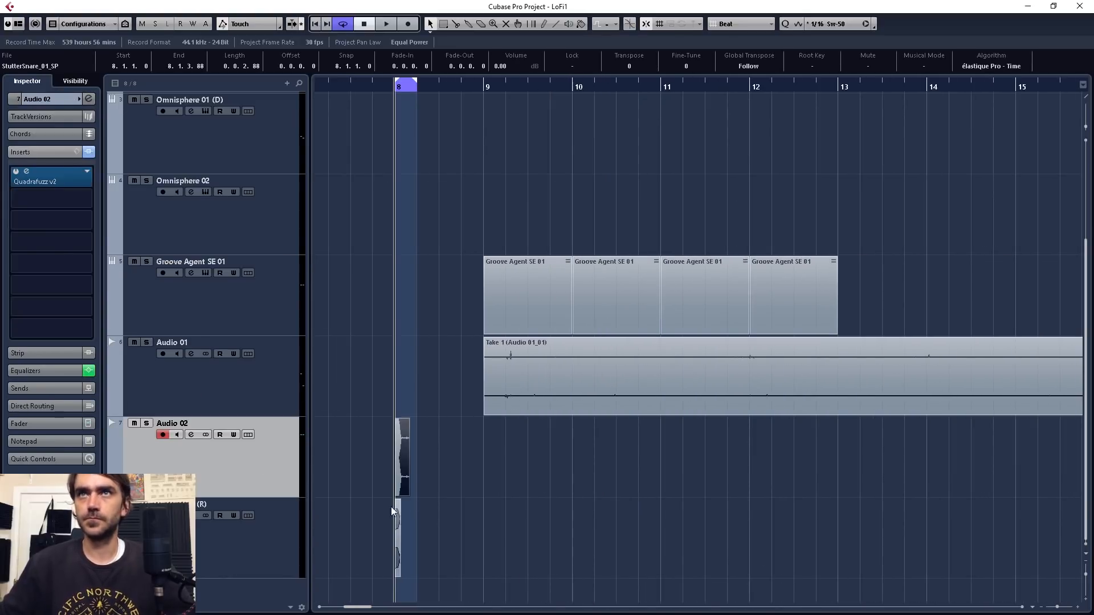
- Move the rendered kick event on the Stereo Out (R) track to 8.3.1 and start playing the snare loop
{"action": "scroll", "coordinate": [394, 510], "scroll_direction": "up", "scroll_amount": 2}
{"action": "left_click_drag", "start_coordinate": [394, 527], "coordinate": [613, 562]}
{"action": "key", "text": "space"}
- Audition Quadrafuzz v2 presets on the looped snare, including Brutal Snare 1, and choose one for the Audio 02 track
{"action": "left_click", "coordinate": [27, 172]}
{"action": "left_click", "coordinate": [89, 99]}
{"action": "left_click_drag", "start_coordinate": [547, 127], "coordinate": [405, 126]}
{"action": "key", "text": "space"}
{"action": "key", "text": "space"}
{"action": "left_click", "coordinate": [336, 135]}
{"action": "left_click", "coordinate": [350, 240]}
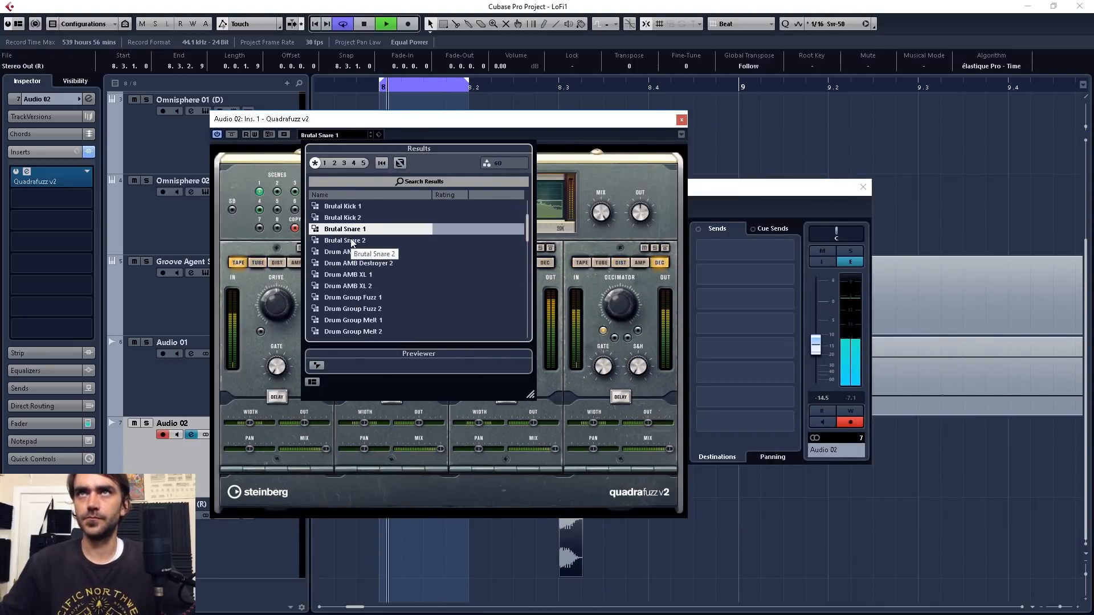
{"action": "scroll", "coordinate": [359, 249], "scroll_direction": "up", "scroll_amount": 1}
{"action": "left_click", "coordinate": [354, 263]}
{"action": "left_click", "coordinate": [372, 331]}
- Replace the band 4 cut on the Audio 02 equalizer with a band 1 low cut at 127.9 Hz and stop playback
{"action": "left_click", "coordinate": [447, 417]}
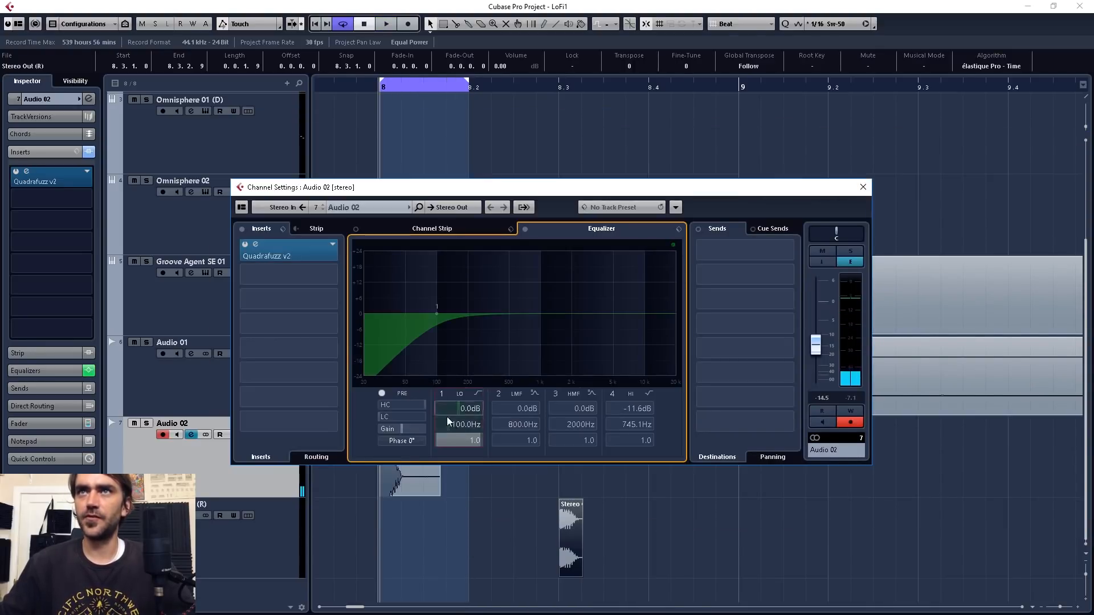
{"action": "scroll", "coordinate": [462, 428], "scroll_direction": "up", "scroll_amount": 5}
{"action": "scroll", "coordinate": [462, 424], "scroll_direction": "down", "scroll_amount": 2}
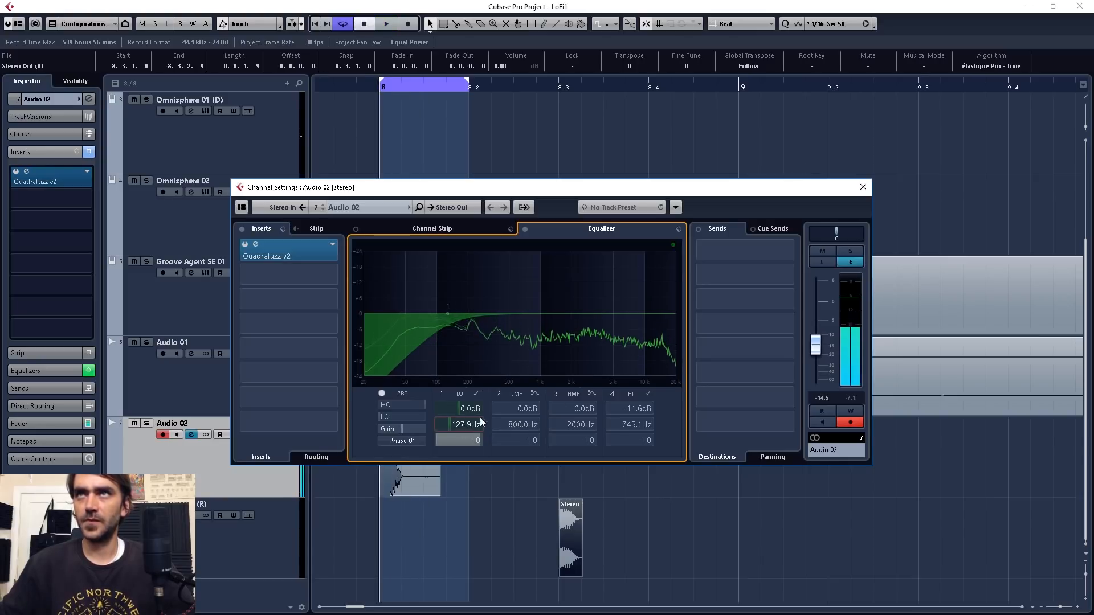
{"action": "left_click", "coordinate": [862, 187]}
{"action": "key", "text": "space"}
- Render the StutterSnare_01_SP event in place as separate events through the complete signal path, at 32 Bit Float with source events muted
{"action": "left_click_drag", "start_coordinate": [521, 442], "coordinate": [406, 471]}
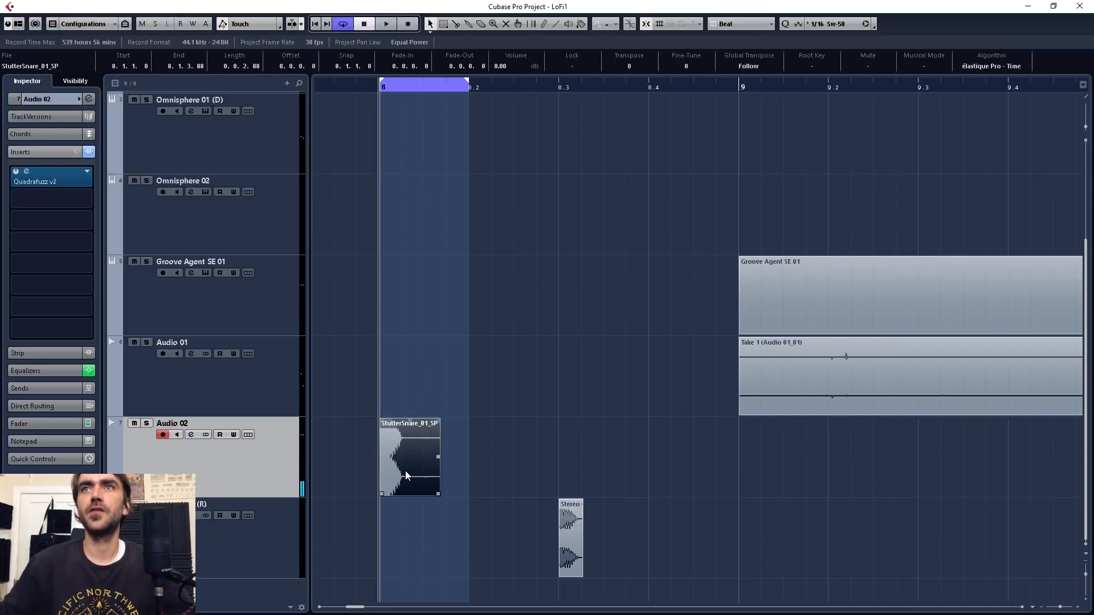
{"action": "right_click", "coordinate": [405, 471]}
{"action": "left_click", "coordinate": [627, 253]}
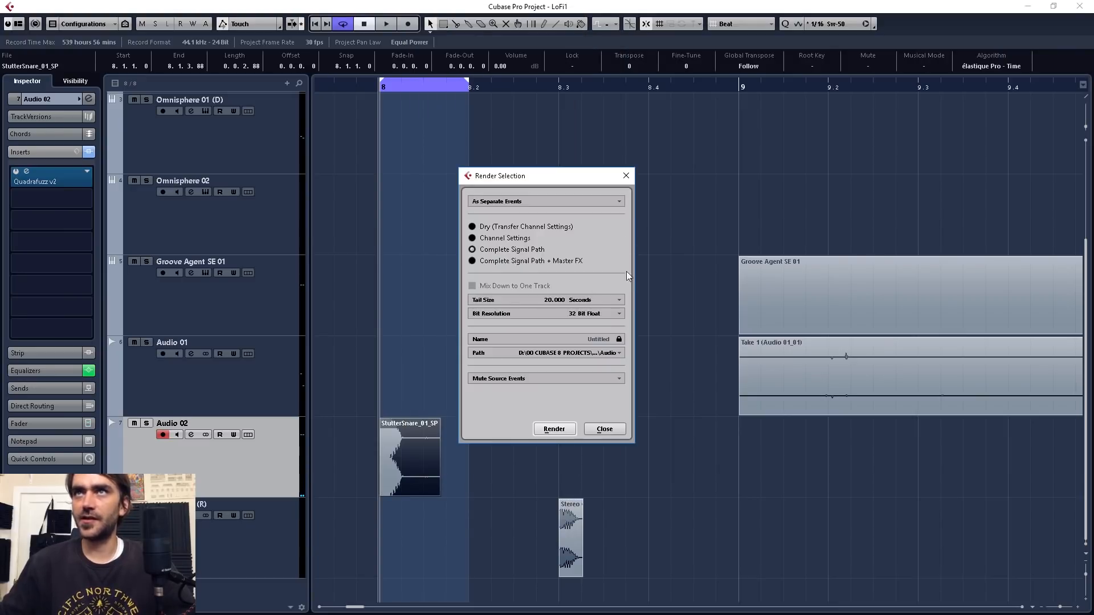
{"action": "left_click", "coordinate": [527, 304]}
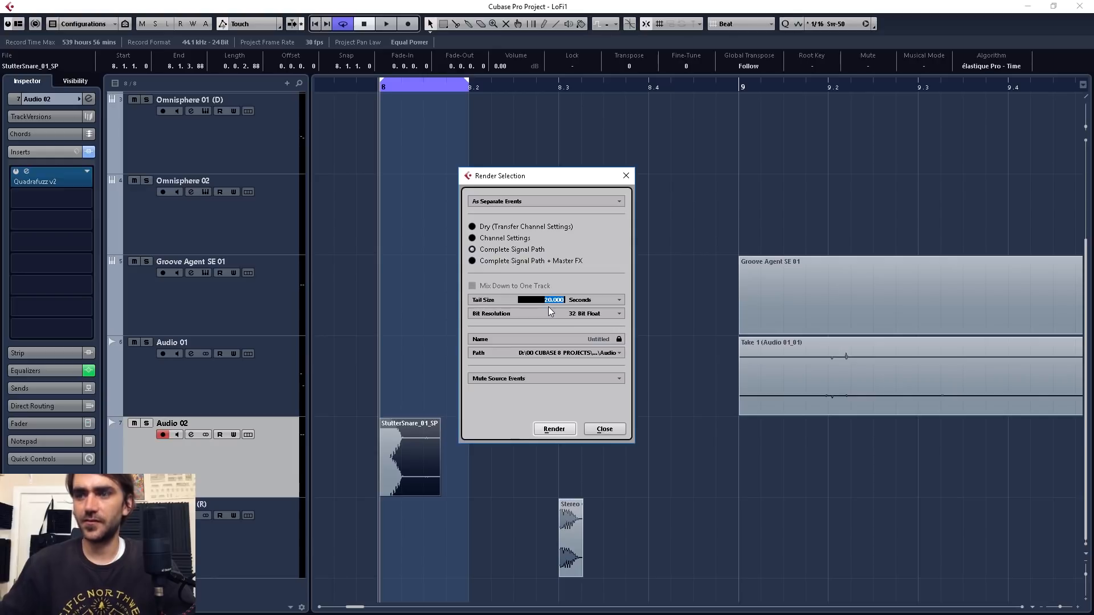
{"action": "left_click", "coordinate": [553, 428]}
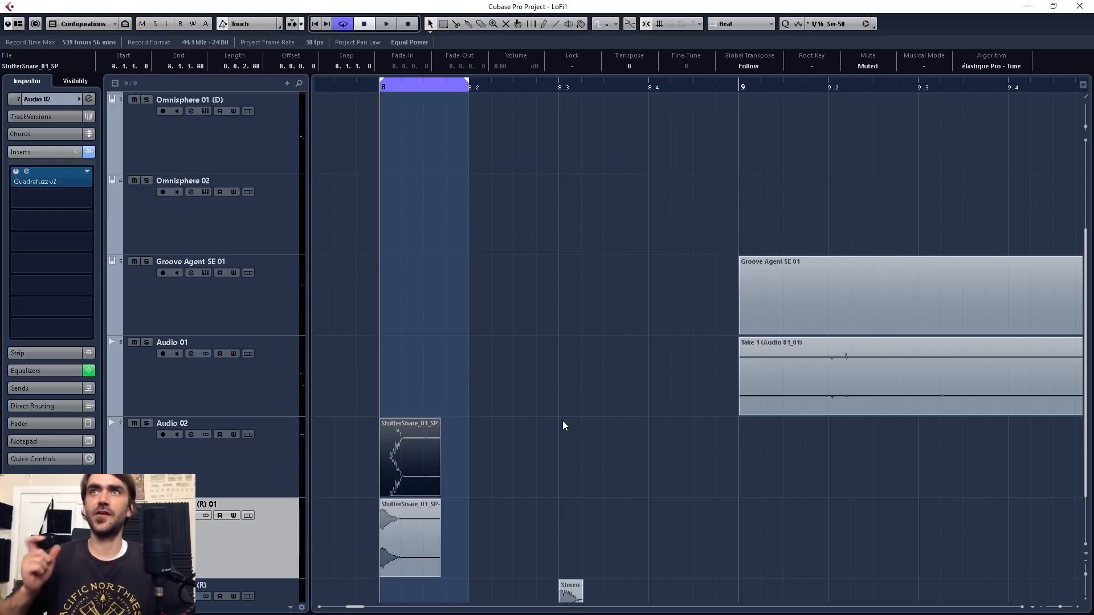
- Select the Groove Agent SE 01 track and set the cycle range from bar 9 to bar 13 over its parts
{"action": "scroll", "coordinate": [445, 527], "scroll_direction": "down", "scroll_amount": 1}
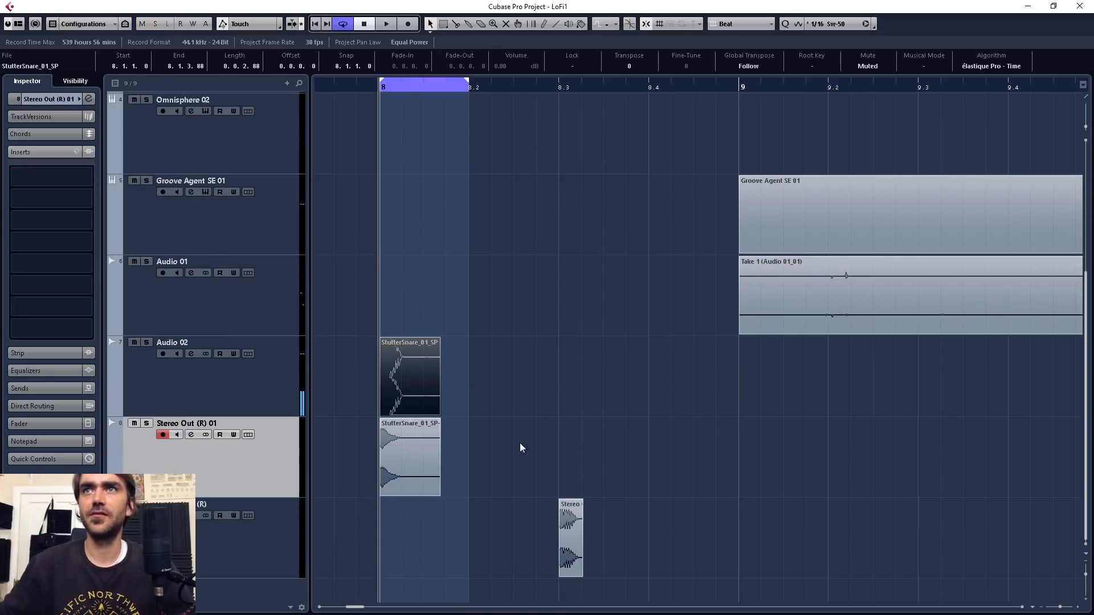
{"action": "scroll", "coordinate": [523, 448], "scroll_direction": "down", "scroll_amount": 5}
{"action": "left_click", "coordinate": [201, 201]}
{"action": "left_click", "coordinate": [519, 190]}
{"action": "scroll", "coordinate": [519, 191], "scroll_direction": "down", "scroll_amount": 3}
{"action": "scroll", "coordinate": [521, 189], "scroll_direction": "right", "scroll_amount": 2}
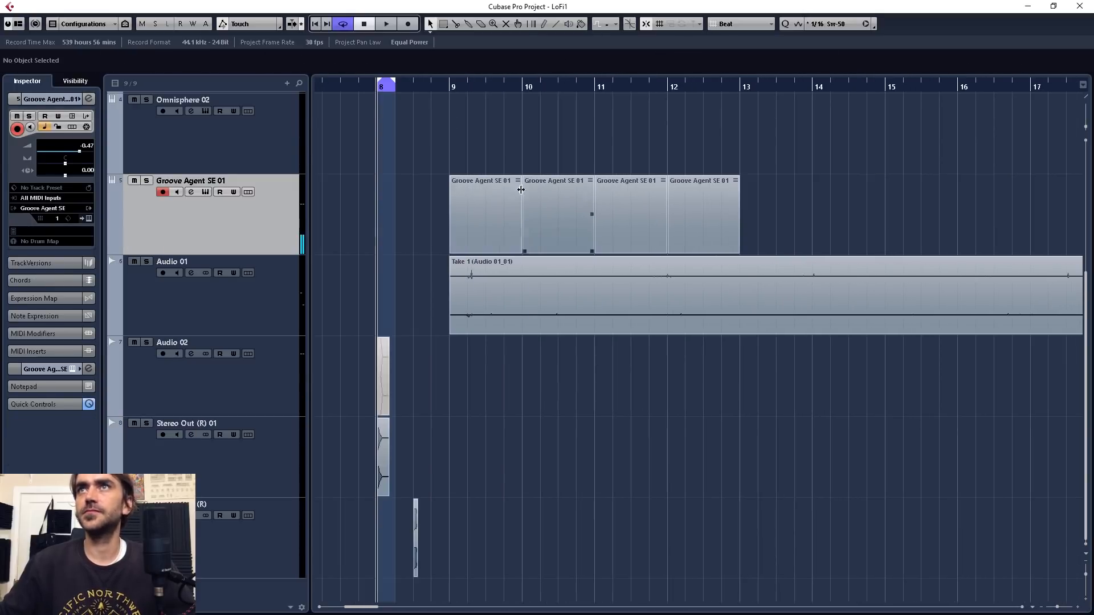
{"action": "left_click_drag", "start_coordinate": [450, 85], "coordinate": [740, 96]}
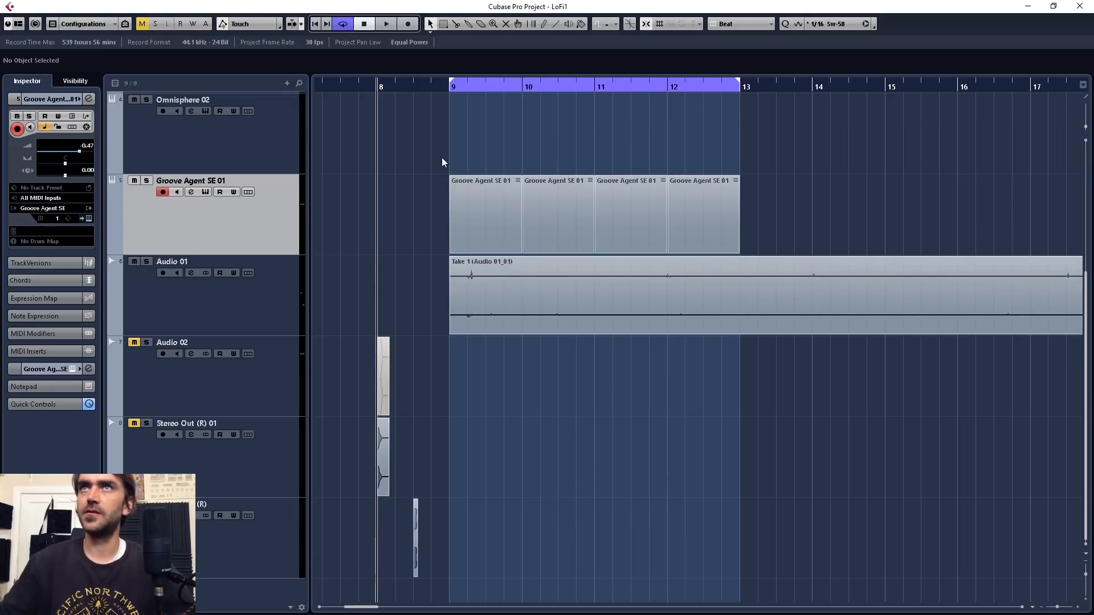
- In the first Groove Agent part, enter C1 kick notes on 9.1, just before 9.2 and on 9.3.3, plus D1 snares on 9.2 and 9.4
{"action": "double_click", "coordinate": [471, 211]}
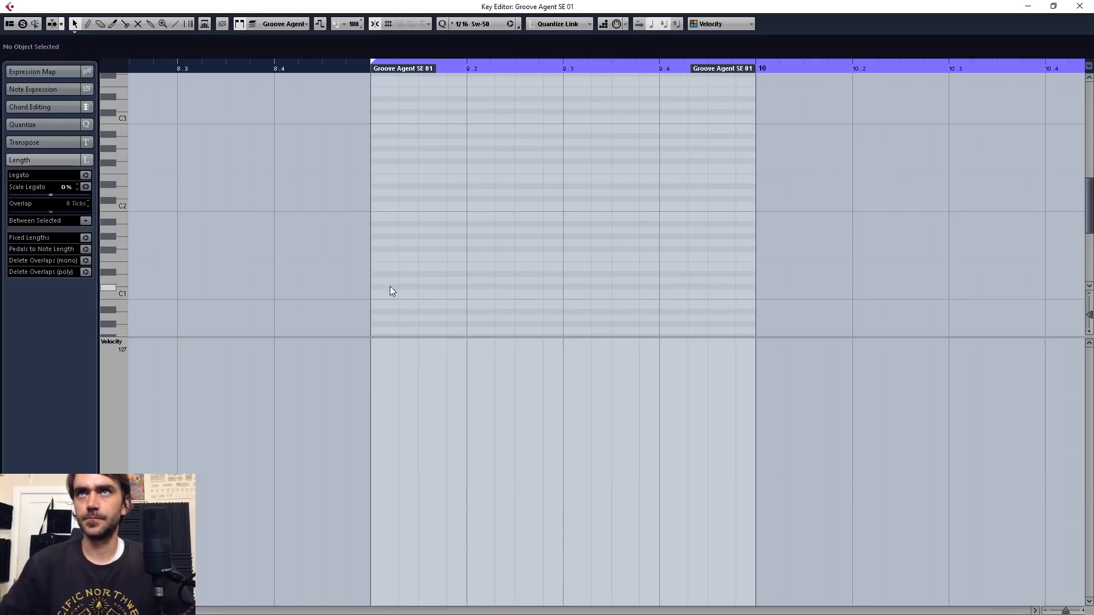
{"action": "left_click", "coordinate": [383, 292]}
{"action": "left_click", "coordinate": [454, 292]}
{"action": "left_click", "coordinate": [477, 280]}
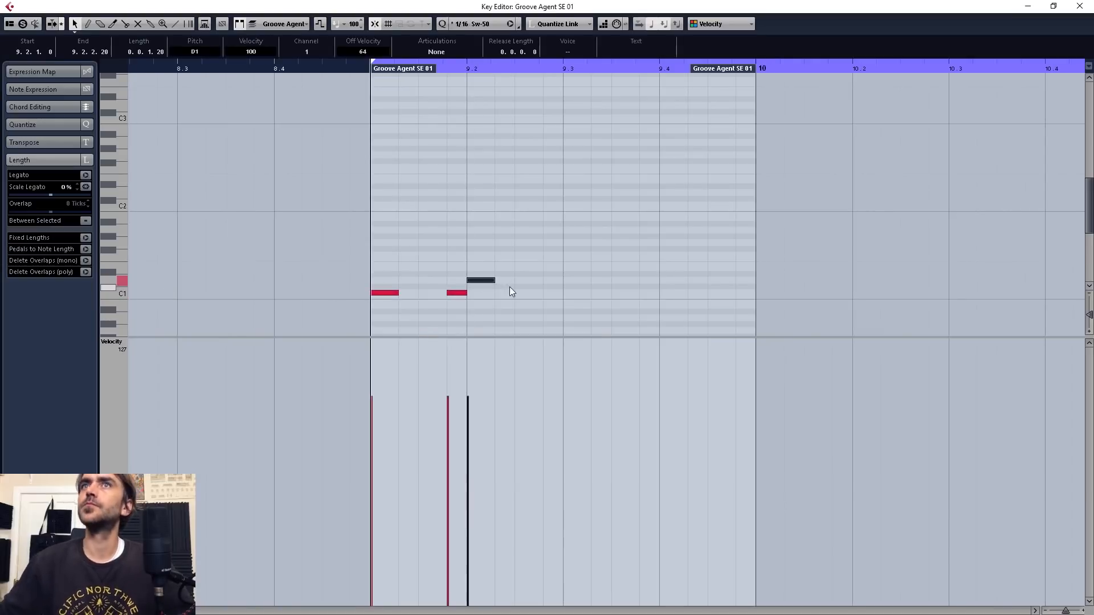
{"action": "left_click", "coordinate": [666, 279]}
{"action": "left_click", "coordinate": [620, 292]}
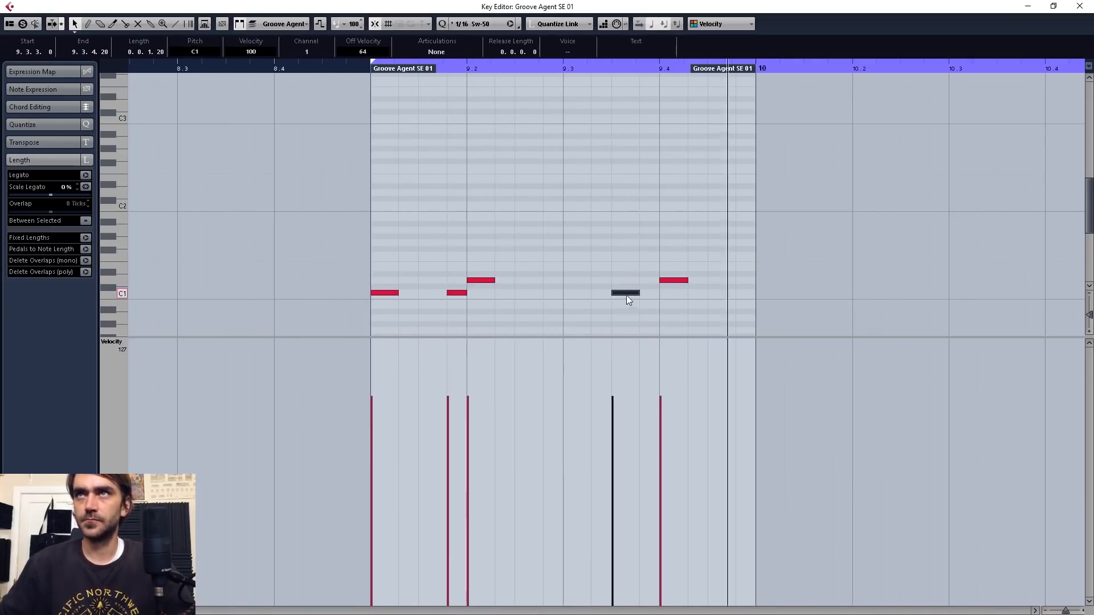
- Move the last C1 kick just behind the 9.4 snare, add a C1 kick at 9.3.2 and close the Key Editor
{"action": "left_click_drag", "start_coordinate": [625, 294], "coordinate": [719, 293]}
{"action": "left_click", "coordinate": [581, 292]}
{"action": "left_click_drag", "start_coordinate": [581, 294], "coordinate": [609, 294]}
{"action": "left_click", "coordinate": [638, 257]}
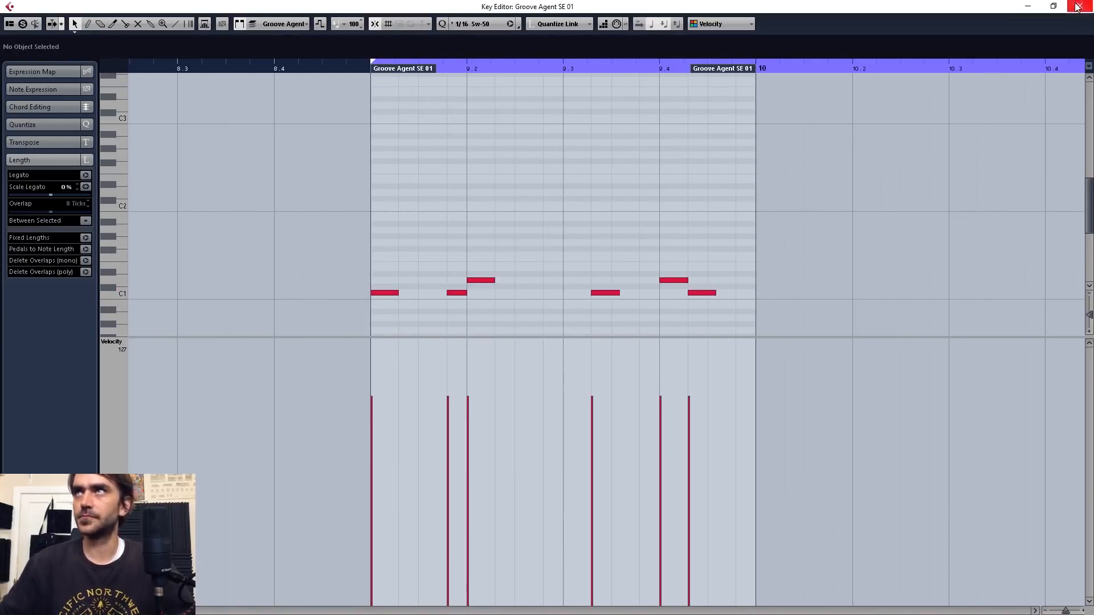
{"action": "left_click", "coordinate": [1079, 6]}
- Play back the drum pattern with the vinyl crackle to check the groove
{"action": "mouse_move", "coordinate": [536, 291]}
{"action": "left_mouse_down"}
{"action": "mouse_move", "coordinate": [576, 298]}
{"action": "mouse_move", "coordinate": [556, 297]}
{"action": "left_mouse_up"}
{"action": "key", "text": "space"}
{"action": "key", "text": "space"}
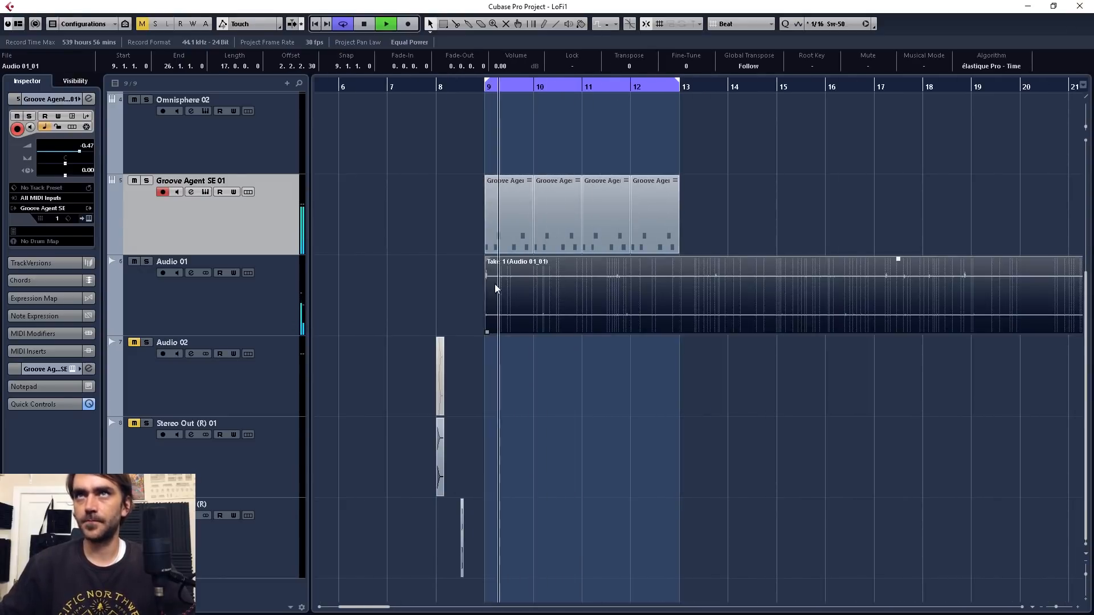
- Repeat the four Groove Agent SE 01 parts up to bar 17 and extend the cycle range to bars 9 through 17
{"action": "scroll", "coordinate": [573, 292], "scroll_direction": "down", "scroll_amount": 2}
{"action": "scroll", "coordinate": [604, 296], "scroll_direction": "up", "scroll_amount": 3}
{"action": "left_click_drag", "start_coordinate": [623, 300], "coordinate": [456, 335]}
{"action": "left_click_drag", "start_coordinate": [561, 335], "coordinate": [693, 335]}
{"action": "left_click_drag", "start_coordinate": [567, 80], "coordinate": [698, 81]}
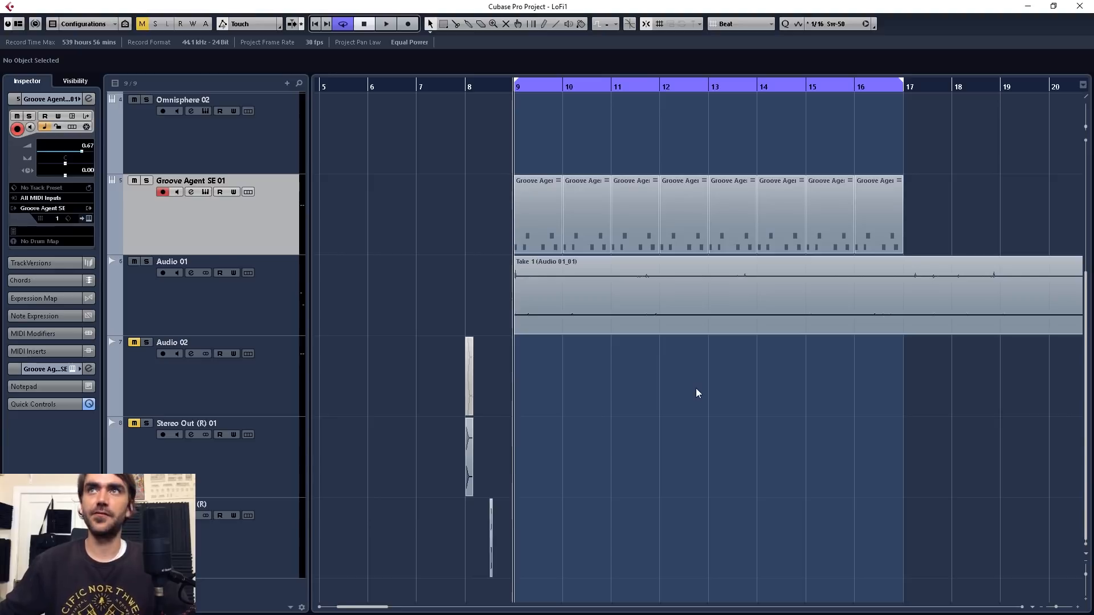
- Open spotlight_strings_basses in Kontakt 5 on the Kontakt 5 01 track and record a Pizzicato bass line from bar 9
{"action": "scroll", "coordinate": [695, 388], "scroll_direction": "up", "scroll_amount": 5}
{"action": "scroll", "coordinate": [641, 340], "scroll_direction": "up", "scroll_amount": 1}
{"action": "scroll", "coordinate": [640, 340], "scroll_direction": "down", "scroll_amount": 2}
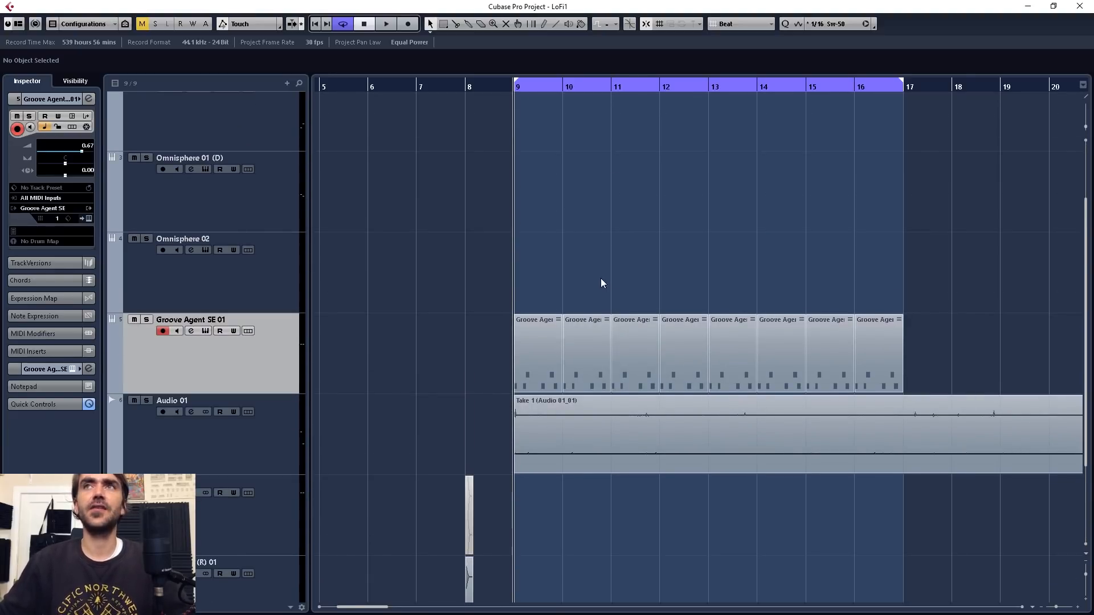
{"action": "scroll", "coordinate": [587, 279], "scroll_direction": "up", "scroll_amount": 2}
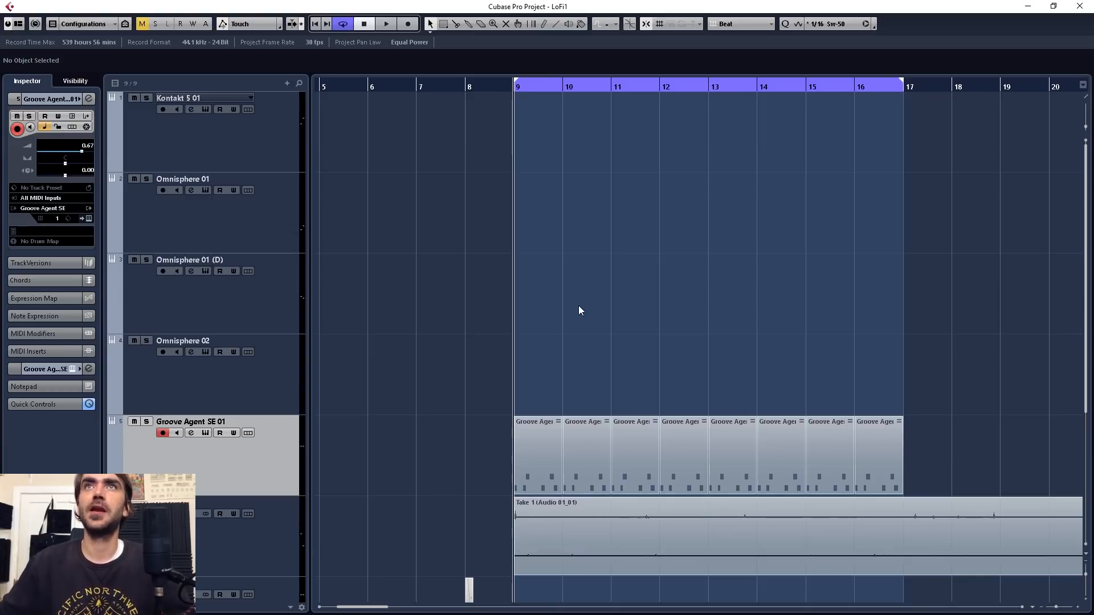
{"action": "left_click", "coordinate": [286, 145]}
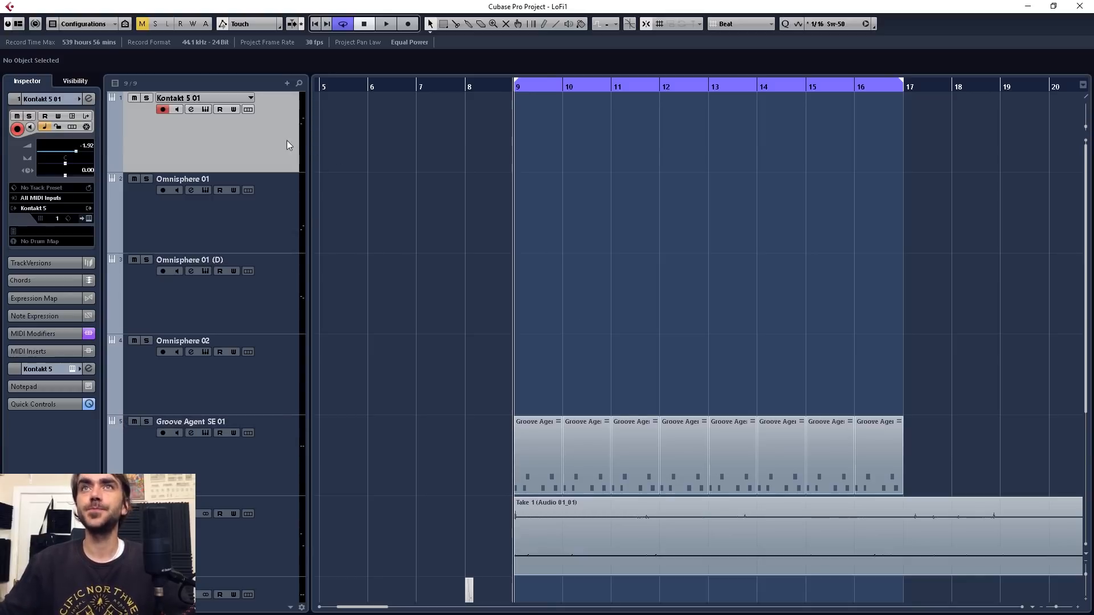
{"action": "left_click", "coordinate": [89, 219]}
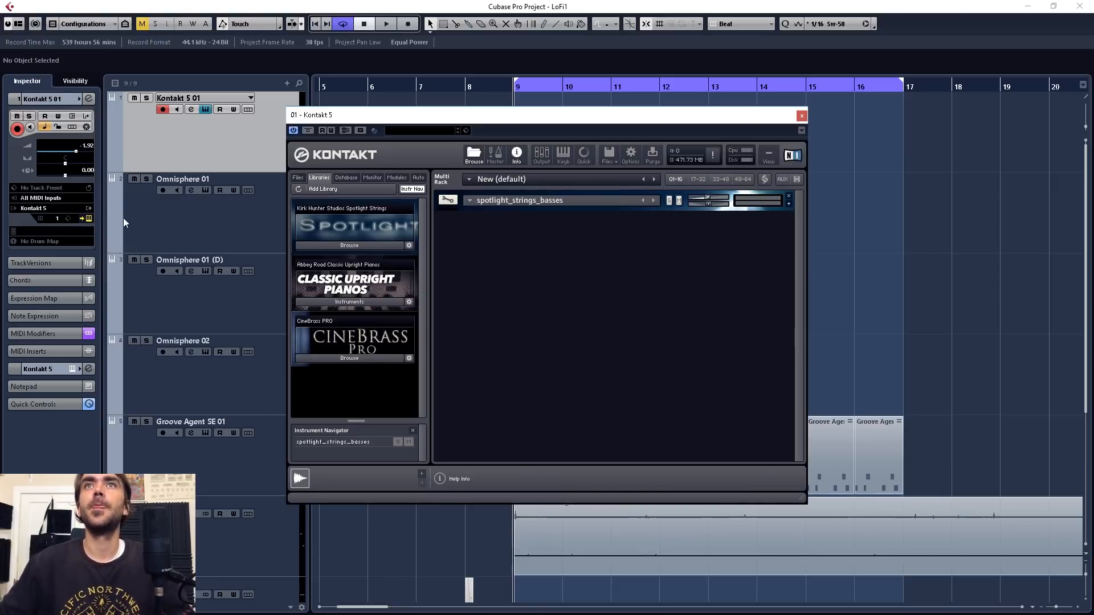
{"action": "left_click_drag", "start_coordinate": [535, 124], "coordinate": [573, 125]}
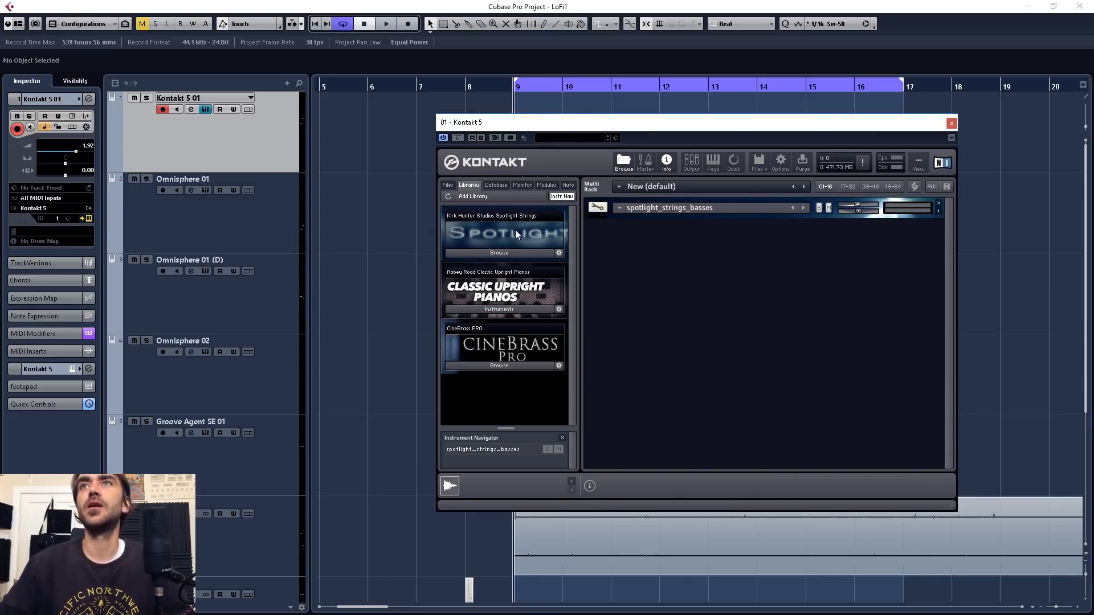
{"action": "left_click", "coordinate": [950, 124]}
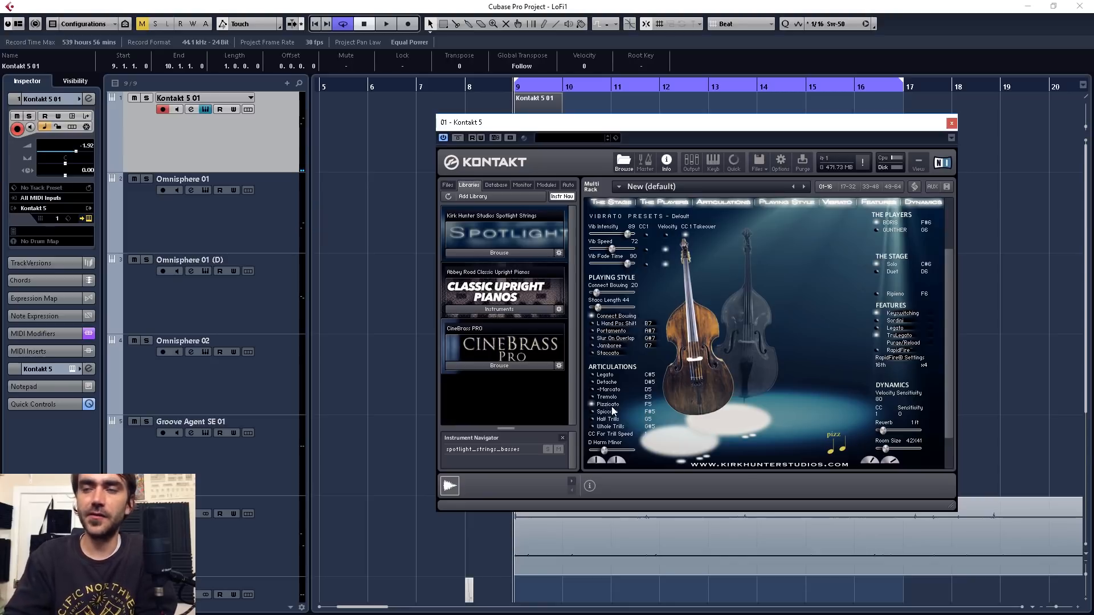
{"action": "left_click", "coordinate": [409, 26]}
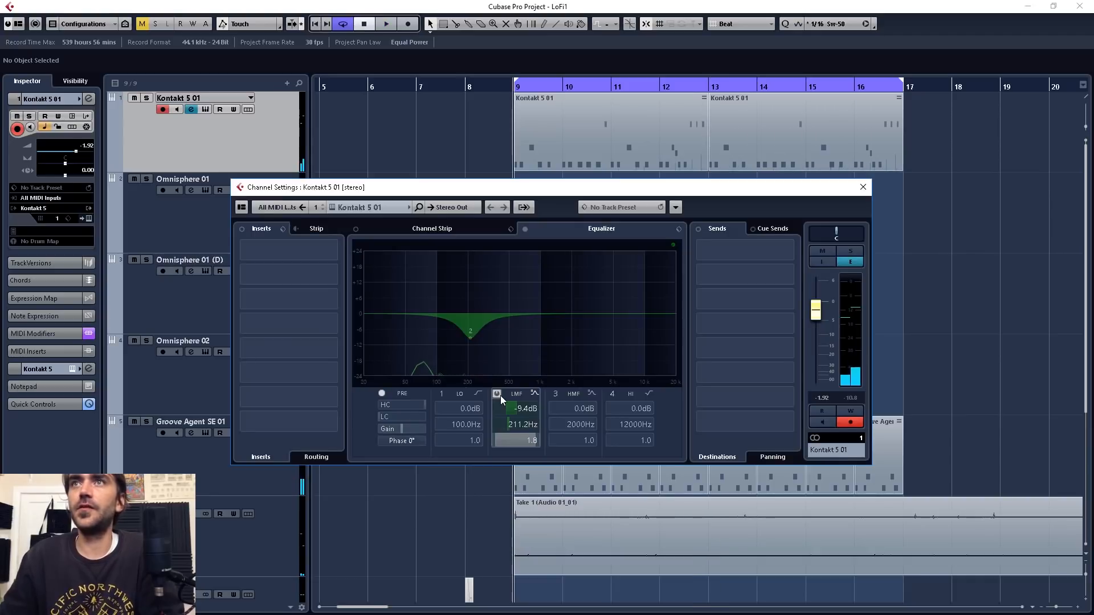
- Bypass equalizer band 2 on the Kontakt 5 01 channel, and solo the track to listen to the bass with its Kontakt instrument in view
{"action": "left_click", "coordinate": [497, 393]}
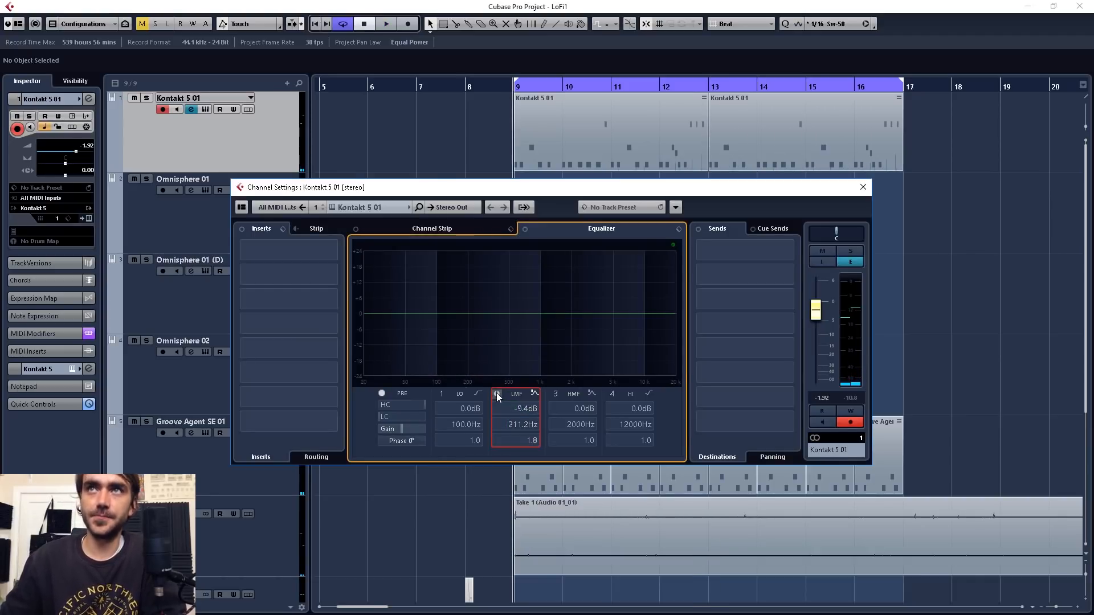
{"action": "left_click", "coordinate": [147, 99]}
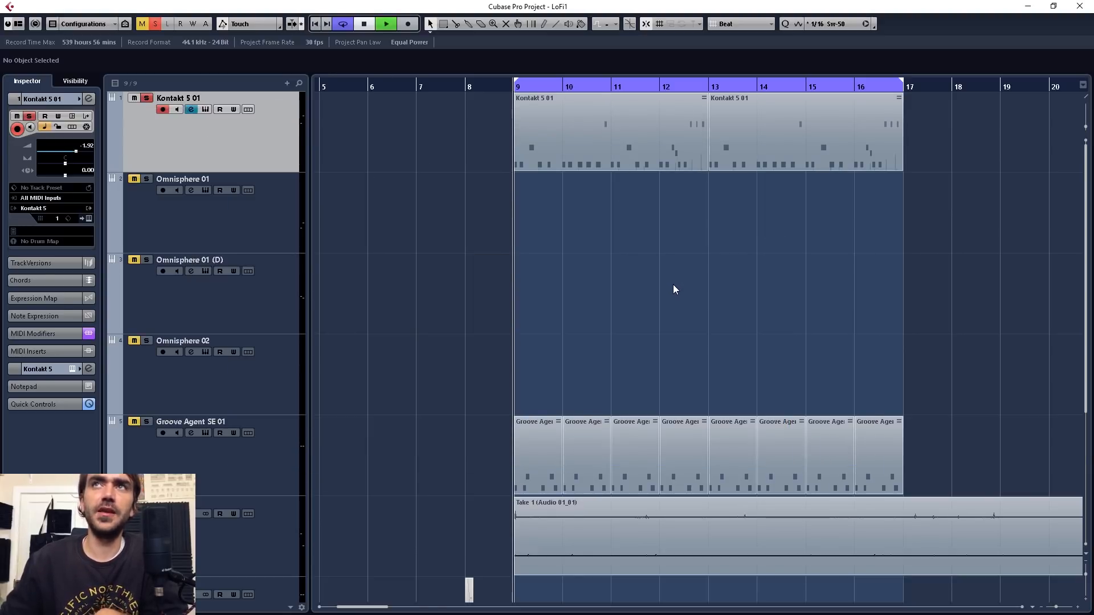
{"action": "key", "text": "space"}
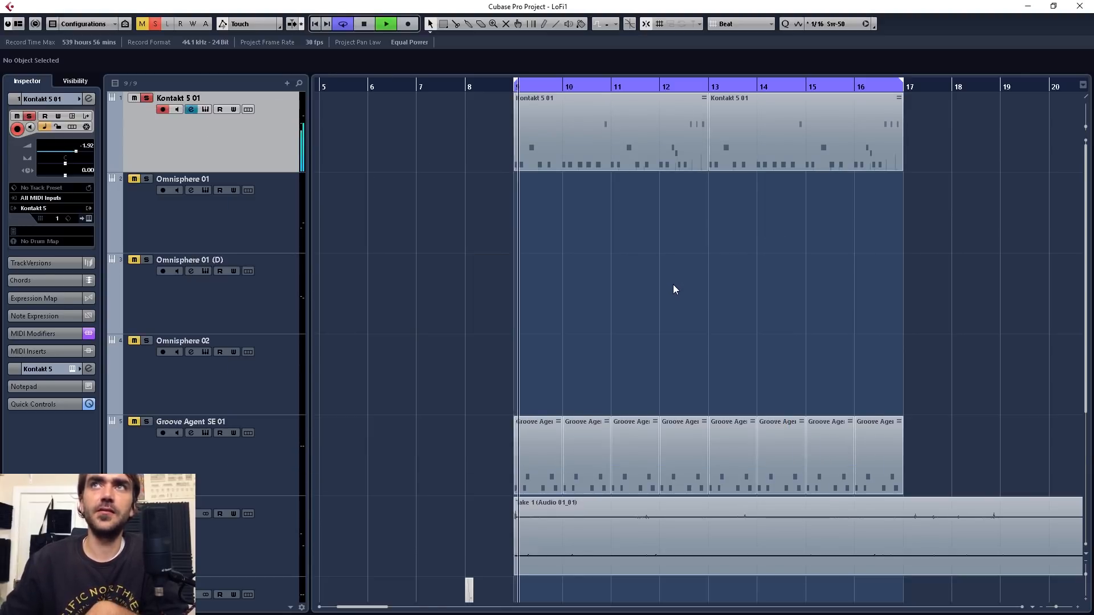
{"action": "left_click", "coordinate": [89, 218]}
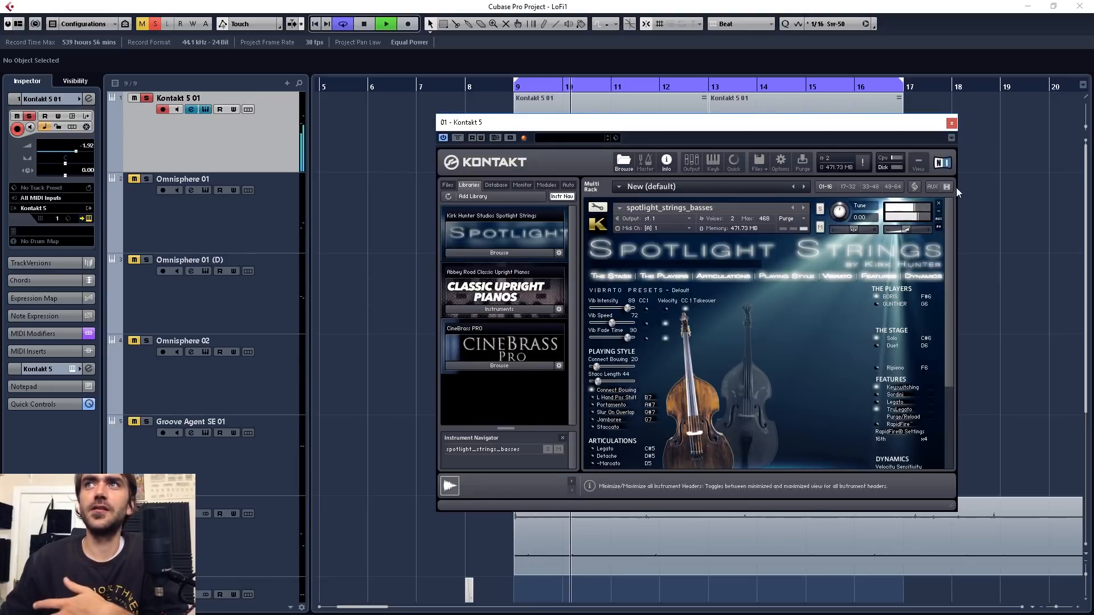
{"action": "left_click", "coordinate": [952, 124]}
- Enable the -9.4 dB band 2 cut at 211.2 Hz on the Kontakt 5 01 equalizer and unsolo the track
{"action": "left_click", "coordinate": [90, 99]}
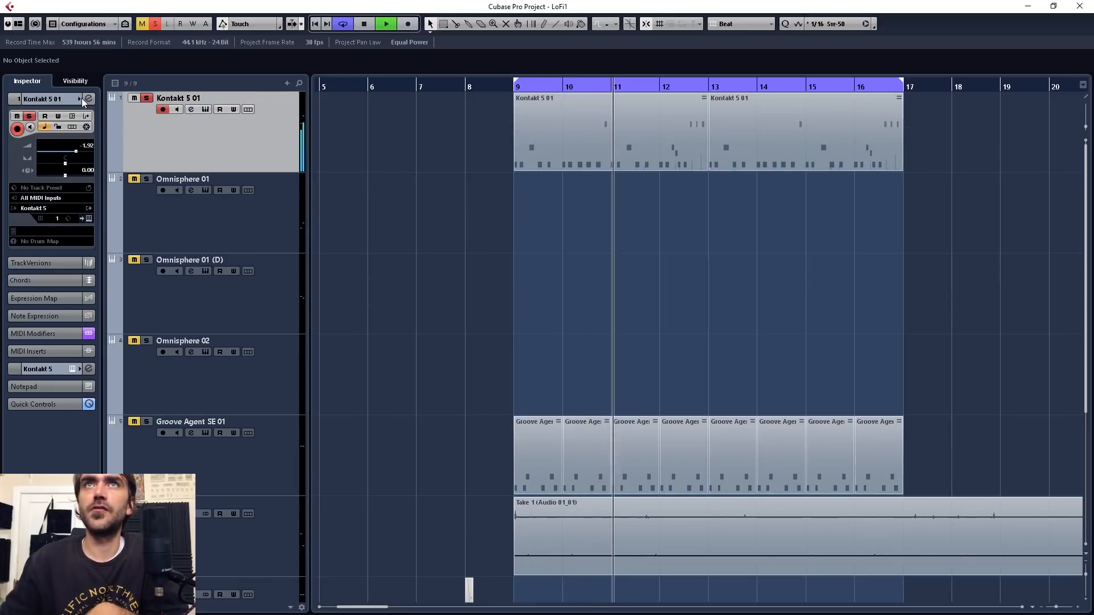
{"action": "left_click", "coordinate": [191, 110]}
{"action": "left_click", "coordinate": [495, 393]}
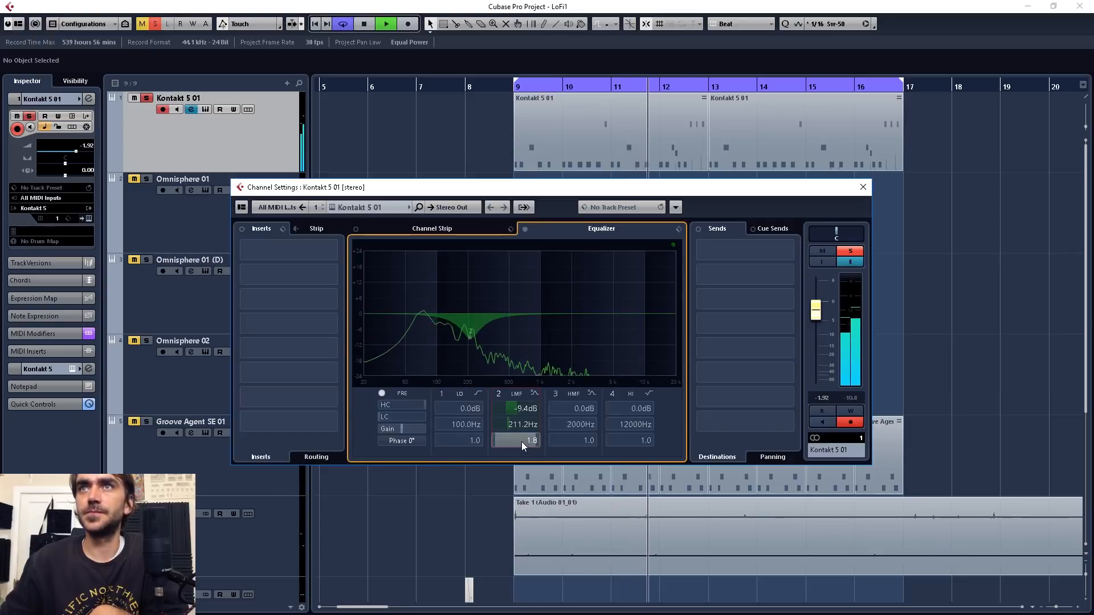
{"action": "scroll", "coordinate": [521, 442], "scroll_direction": "down", "scroll_amount": 2}
{"action": "left_click", "coordinate": [147, 98]}
{"action": "left_click", "coordinate": [862, 187]}
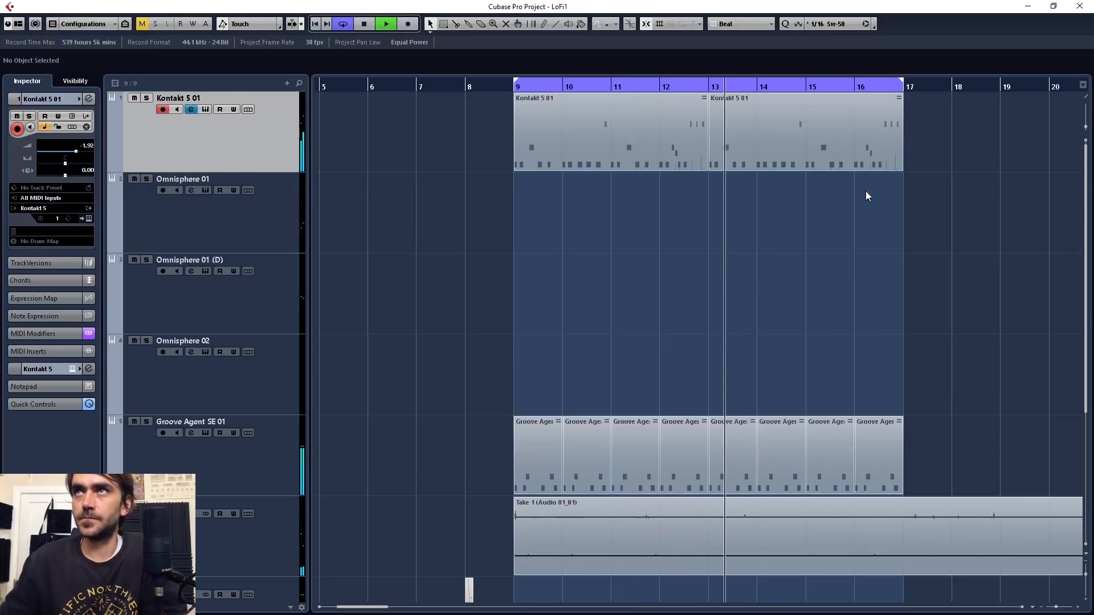
- Open the Omnisphere instrument on the Omnisphere 01 track and stop playback
{"action": "left_click", "coordinate": [278, 221]}
{"action": "left_click", "coordinate": [205, 190]}
{"action": "key", "text": "space"}
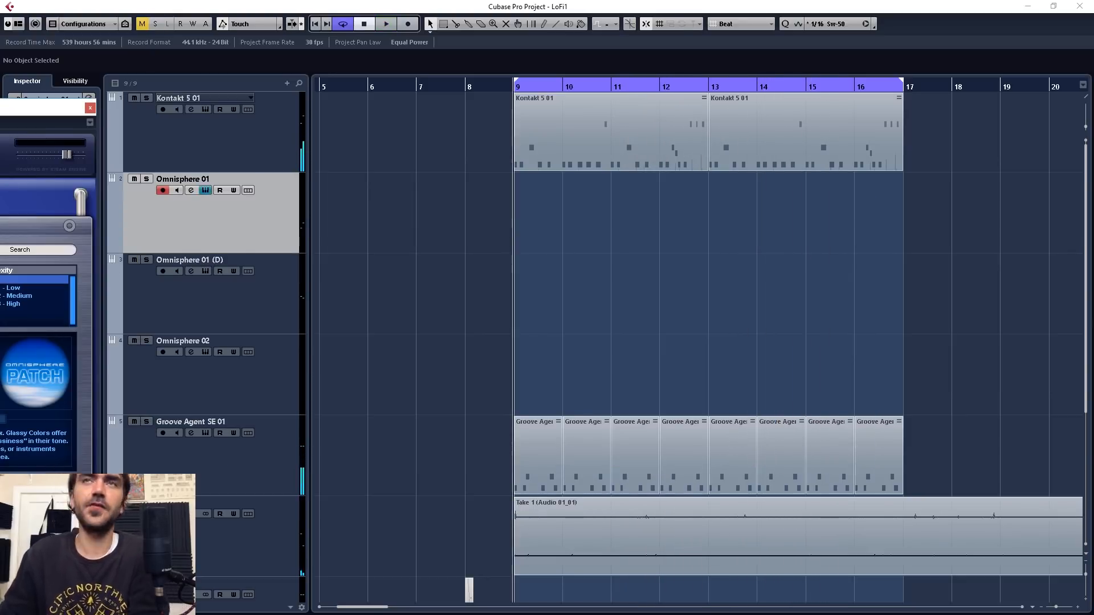
- Close the Omnisphere instrument and delete the part recorded at bar 9 on the Omnisphere 01 track
{"action": "left_click", "coordinate": [90, 109]}
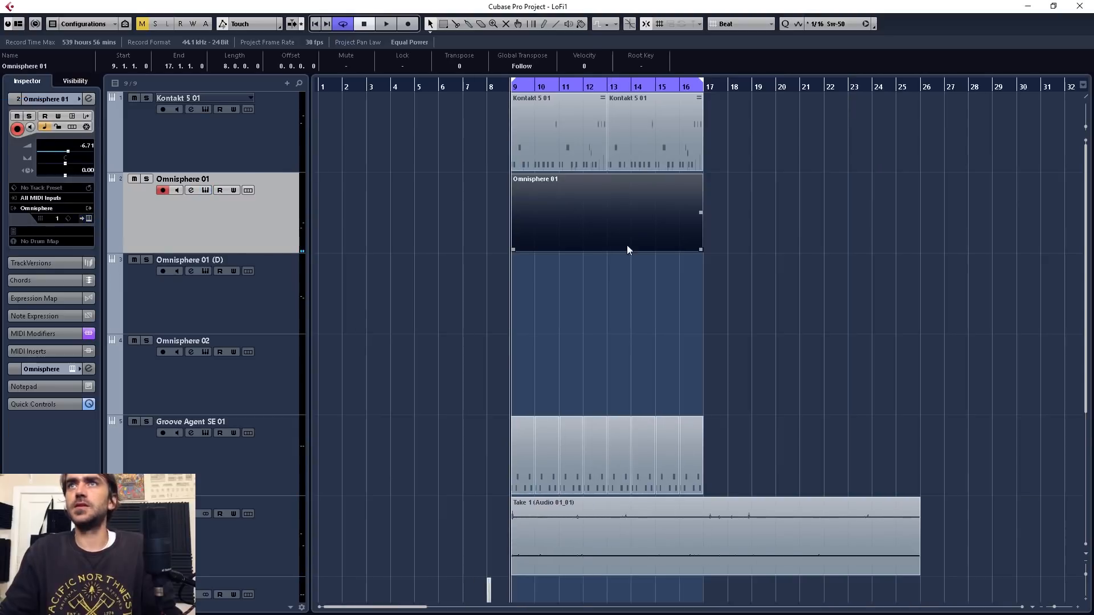
{"action": "left_click_drag", "start_coordinate": [700, 249], "coordinate": [529, 251]}
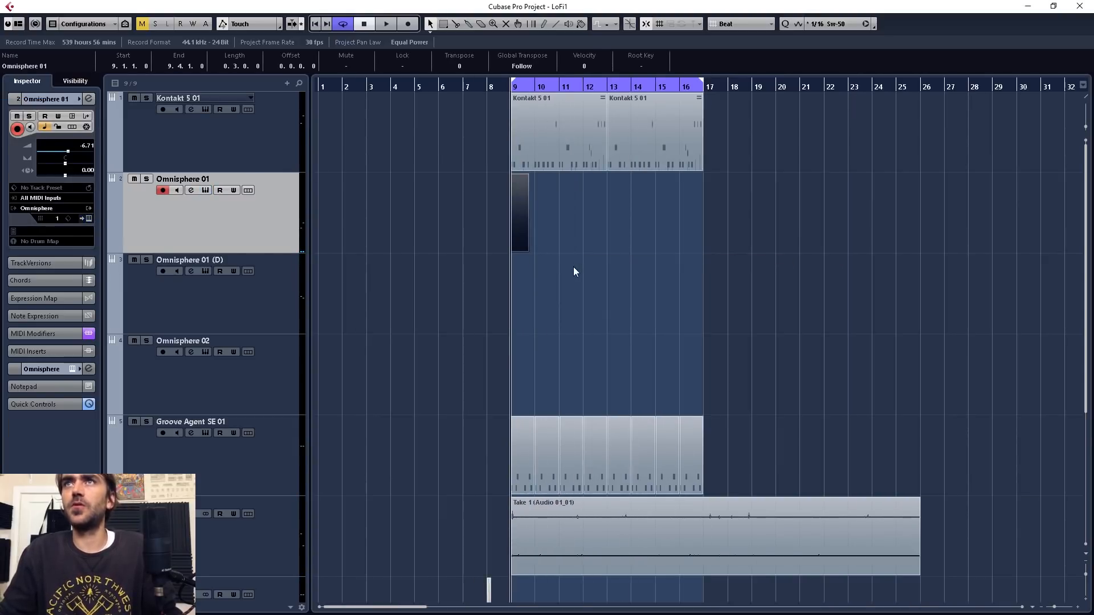
{"action": "key", "text": "g"}
{"action": "left_click_drag", "start_coordinate": [459, 239], "coordinate": [393, 238]}
{"action": "key", "text": "Delete"}
- Bring the four Omnisphere 01 chord parts from bar 89 back to start at bar 9
{"action": "scroll", "coordinate": [637, 250], "scroll_direction": "down", "scroll_amount": 3}
{"action": "scroll", "coordinate": [688, 240], "scroll_direction": "right", "scroll_amount": 4}
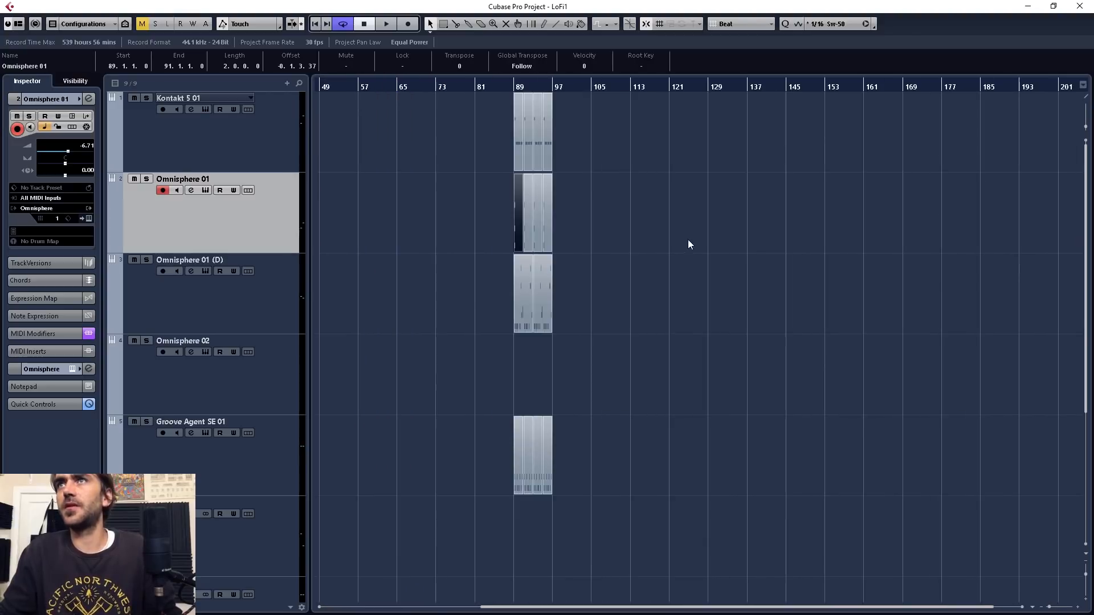
{"action": "scroll", "coordinate": [520, 228], "scroll_direction": "up", "scroll_amount": 4}
{"action": "scroll", "coordinate": [520, 228], "scroll_direction": "up", "scroll_amount": 1}
{"action": "scroll", "coordinate": [547, 213], "scroll_direction": "left", "scroll_amount": 4}
{"action": "left_click_drag", "start_coordinate": [672, 217], "coordinate": [963, 221]}
{"action": "scroll", "coordinate": [851, 214], "scroll_direction": "down", "scroll_amount": 3}
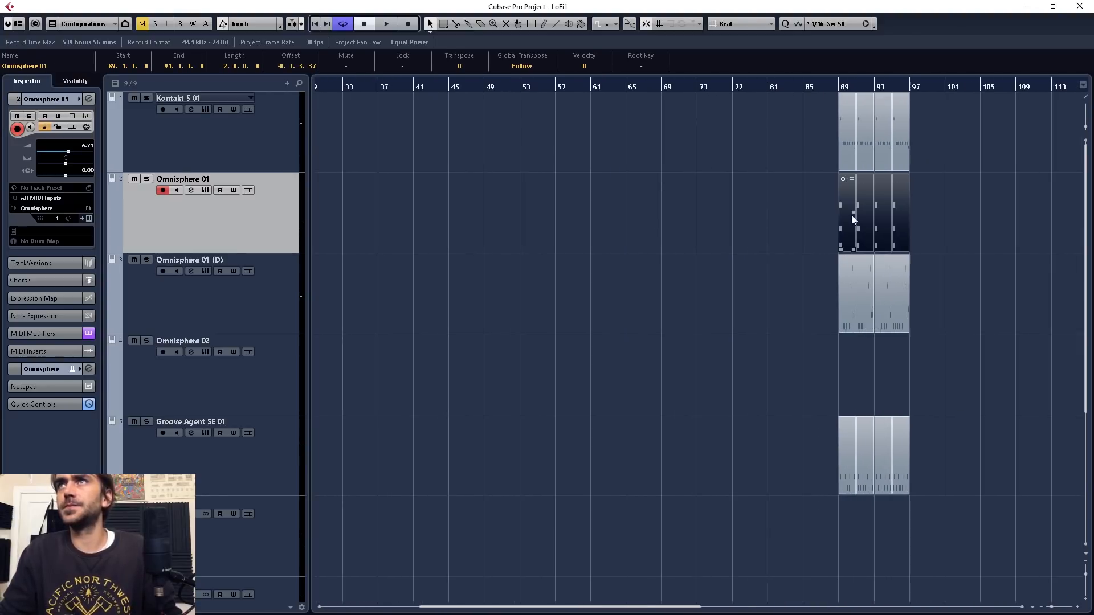
{"action": "left_click_drag", "start_coordinate": [846, 233], "coordinate": [378, 232]}
{"action": "scroll", "coordinate": [523, 256], "scroll_direction": "left", "scroll_amount": 4}
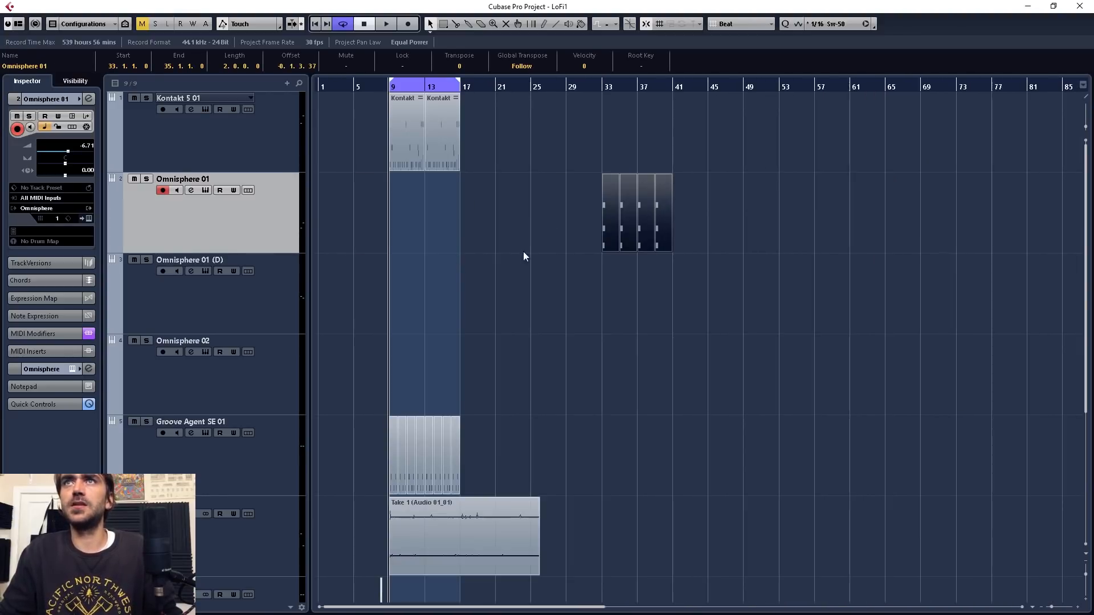
{"action": "left_click_drag", "start_coordinate": [610, 239], "coordinate": [398, 235]}
{"action": "scroll", "coordinate": [397, 236], "scroll_direction": "up", "scroll_amount": 6}
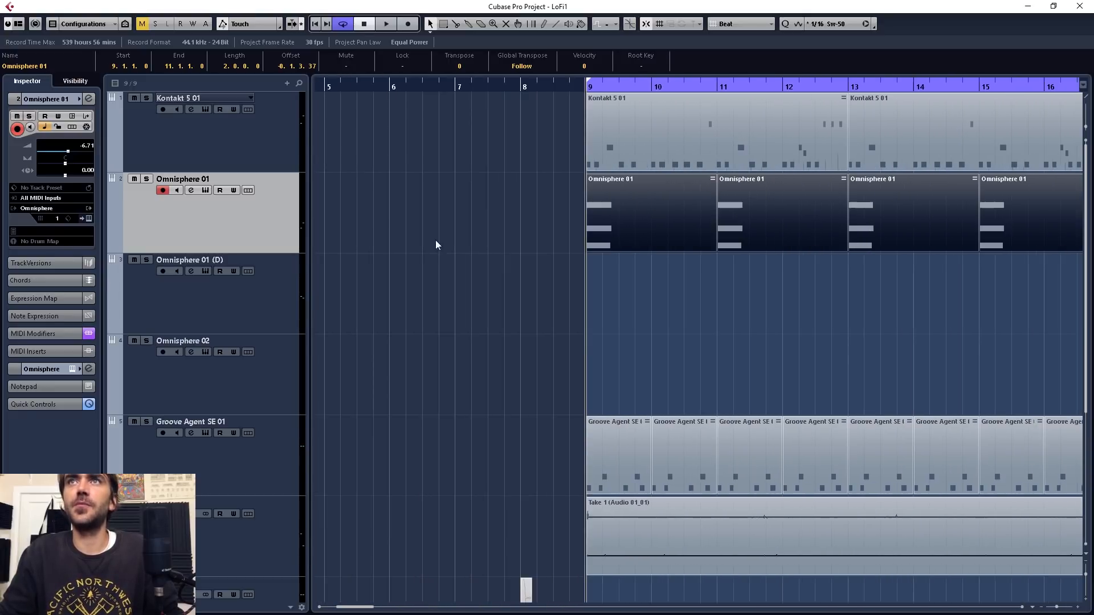
- Review the Omnisphere 01 channel's inserts and equalizer, and add LFOTool in the insert slot below Kramer Tape Stereo
{"action": "scroll", "coordinate": [587, 340], "scroll_direction": "right", "scroll_amount": 3}
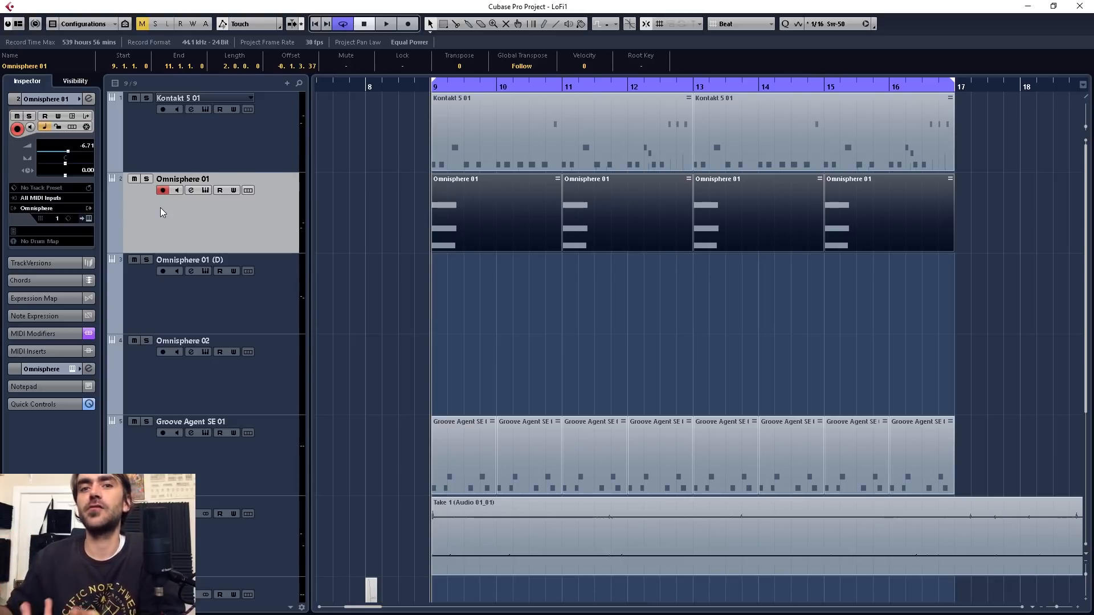
{"action": "left_click", "coordinate": [89, 99]}
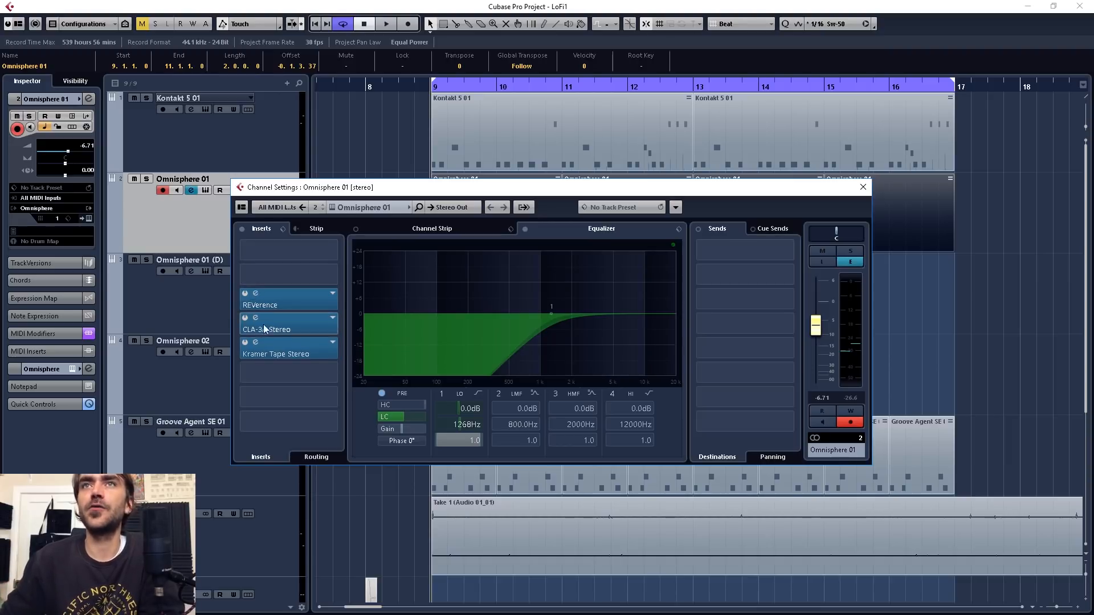
{"action": "left_click", "coordinate": [863, 187]}
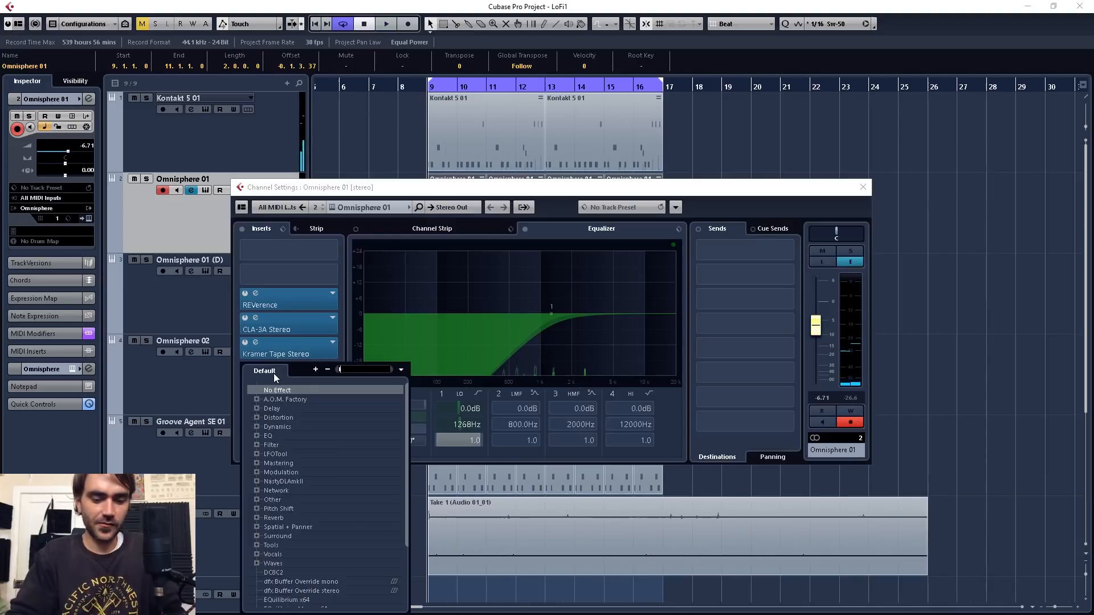
{"action": "type", "text": "lfoto"}
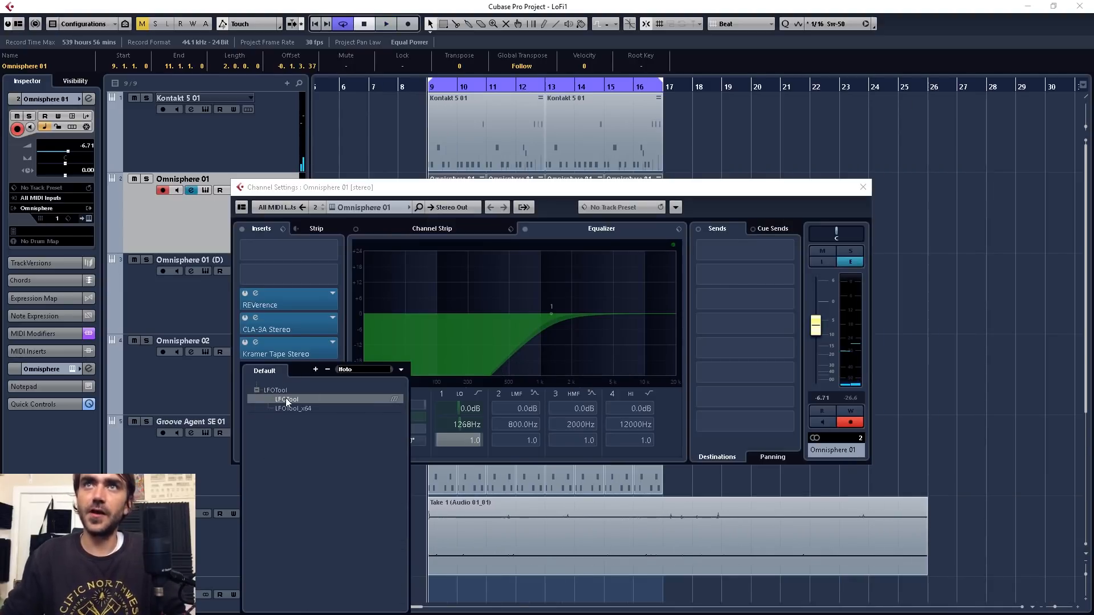
{"action": "left_click", "coordinate": [286, 399]}
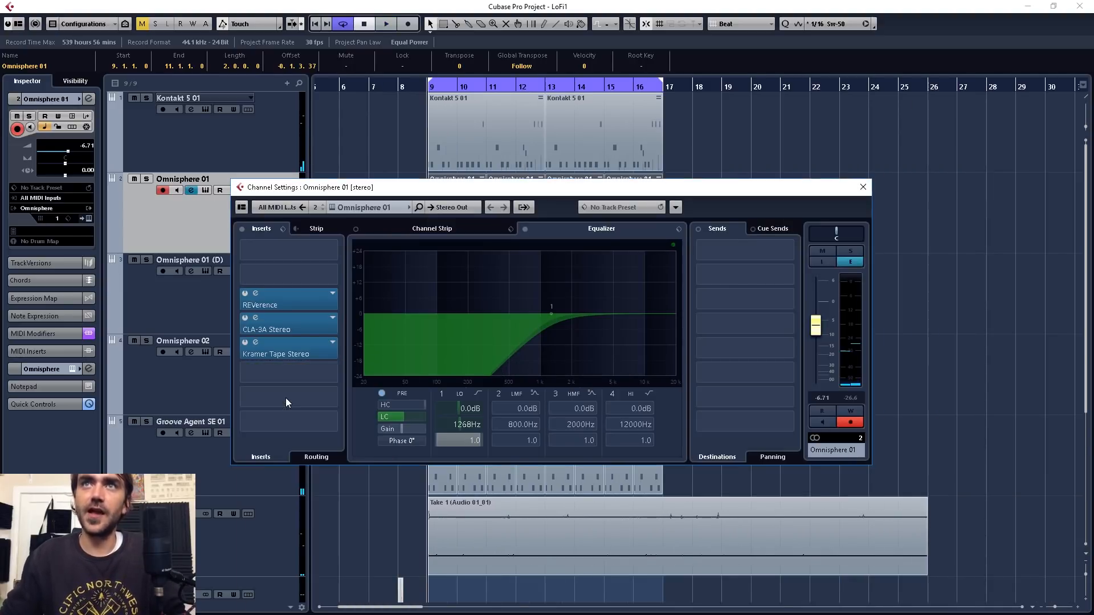
{"action": "left_click", "coordinate": [257, 367]}
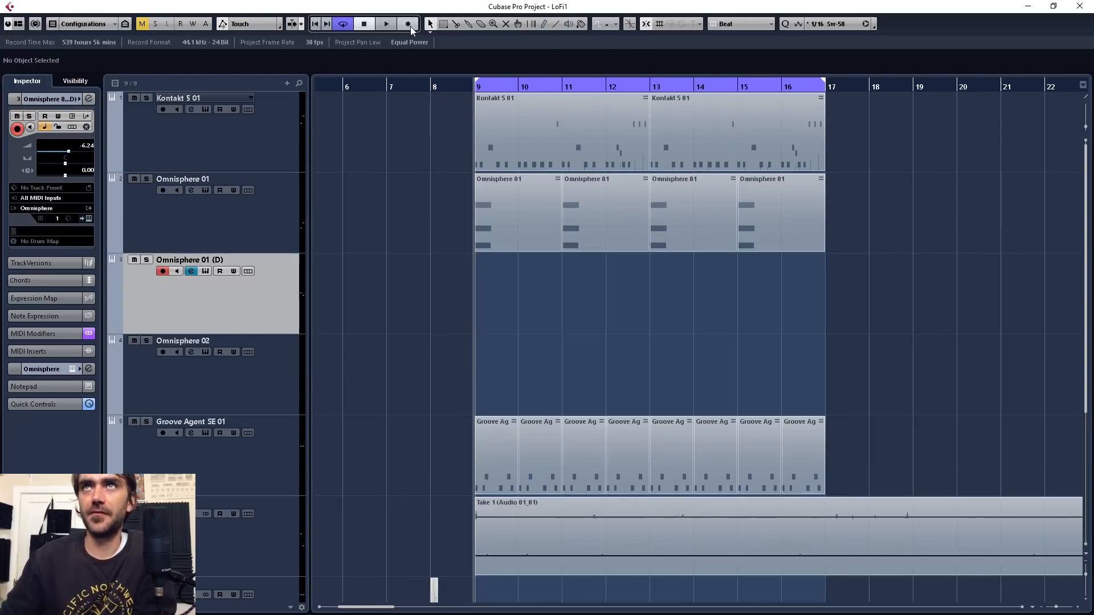
- Record a MIDI part on the Omnisphere 01 (D) track from bar 9 and restart playback
{"action": "left_click", "coordinate": [409, 25]}
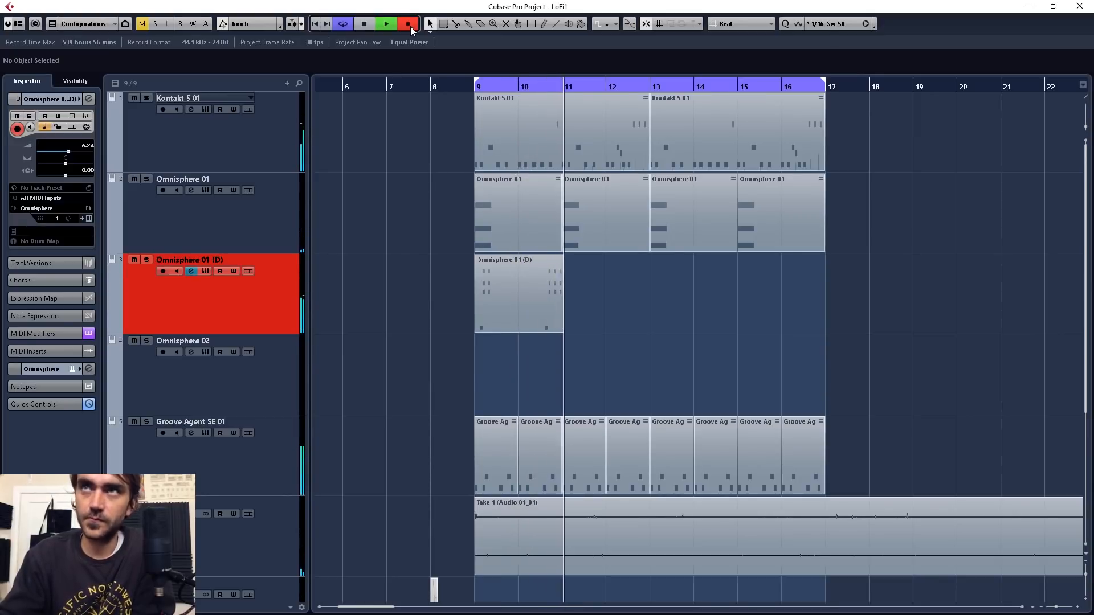
{"action": "key", "text": "space"}
{"action": "key", "text": "space"}
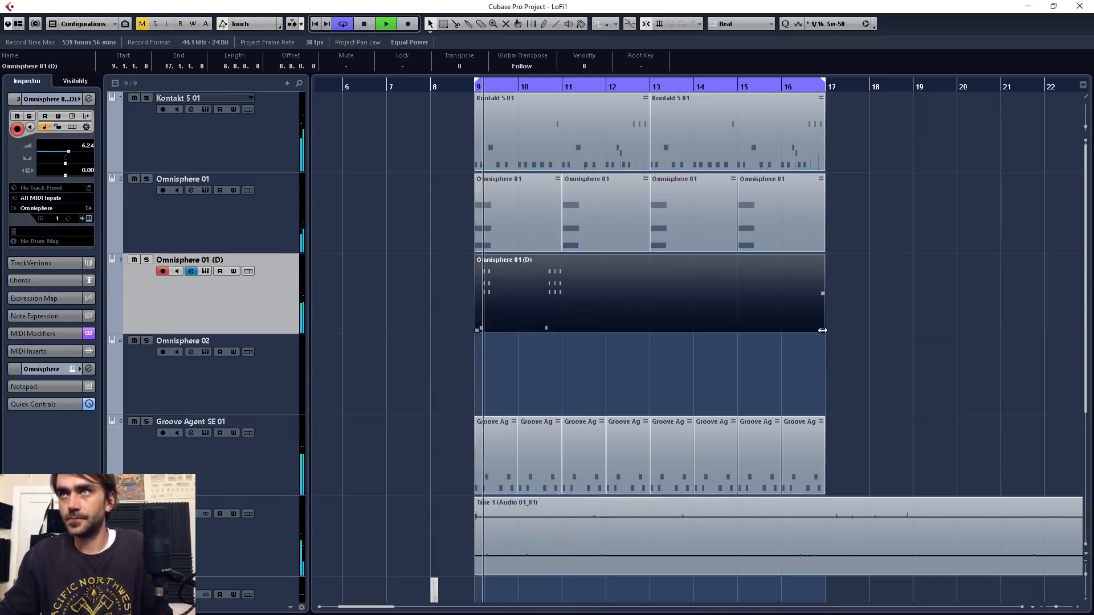
- Trim the recorded Omnisphere 01 (D) part to two bars and repeat it up to bar 17
{"action": "left_click_drag", "start_coordinate": [822, 329], "coordinate": [562, 317]}
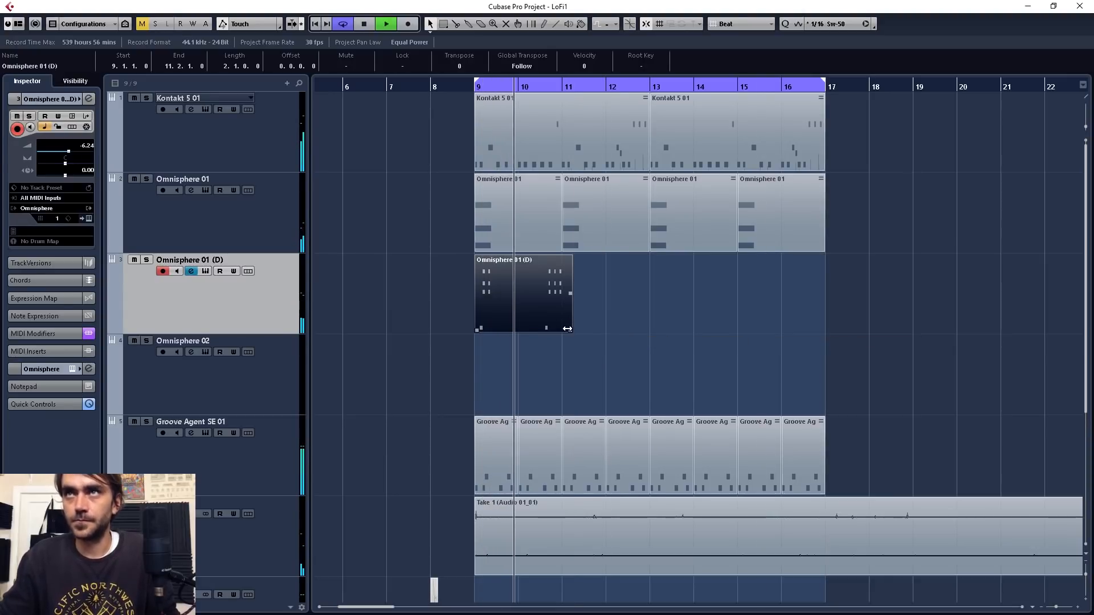
{"action": "left_click_drag", "start_coordinate": [493, 309], "coordinate": [588, 306]}
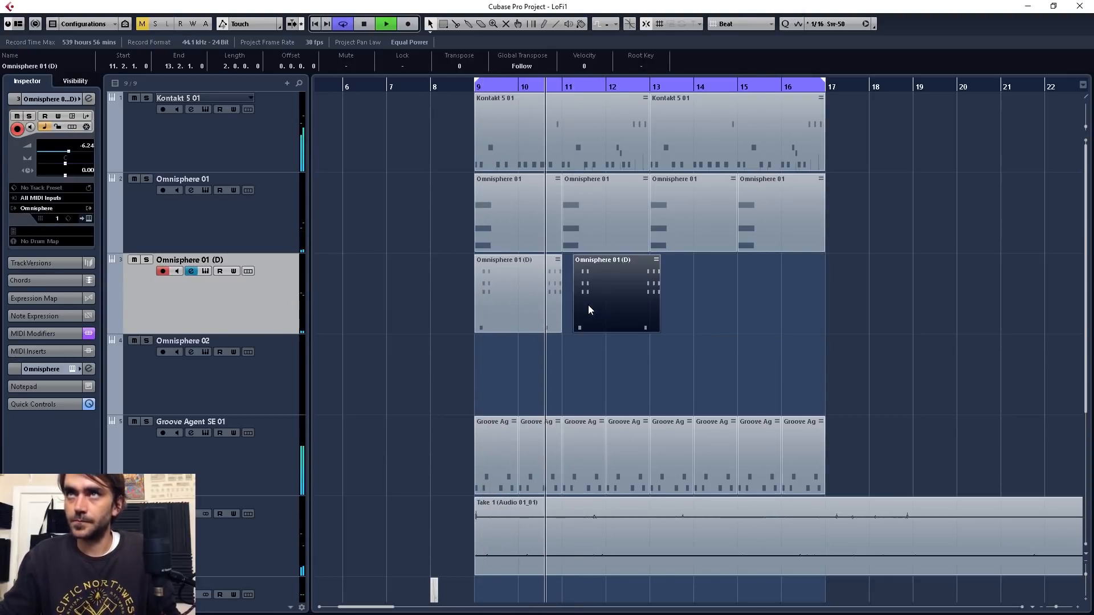
{"action": "left_click_drag", "start_coordinate": [648, 361], "coordinate": [683, 286]}
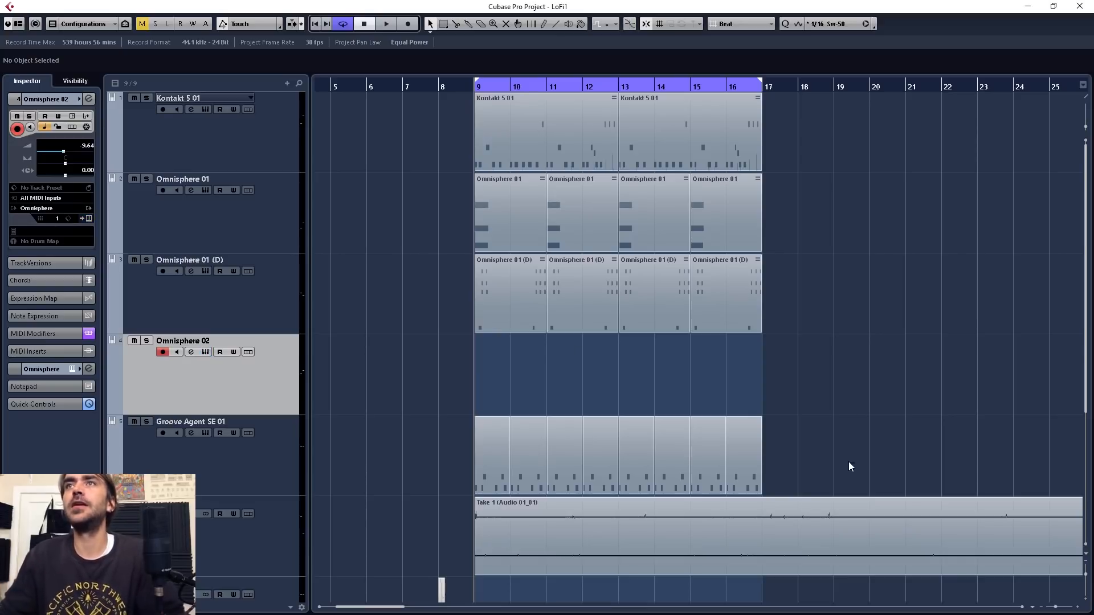
- Copy all Kontakt, Omnisphere 01, Omnisphere 01 (D) and Groove Agent parts in bars 9 to 16 to bar 17
{"action": "left_click_drag", "start_coordinate": [844, 481], "coordinate": [461, 152]}
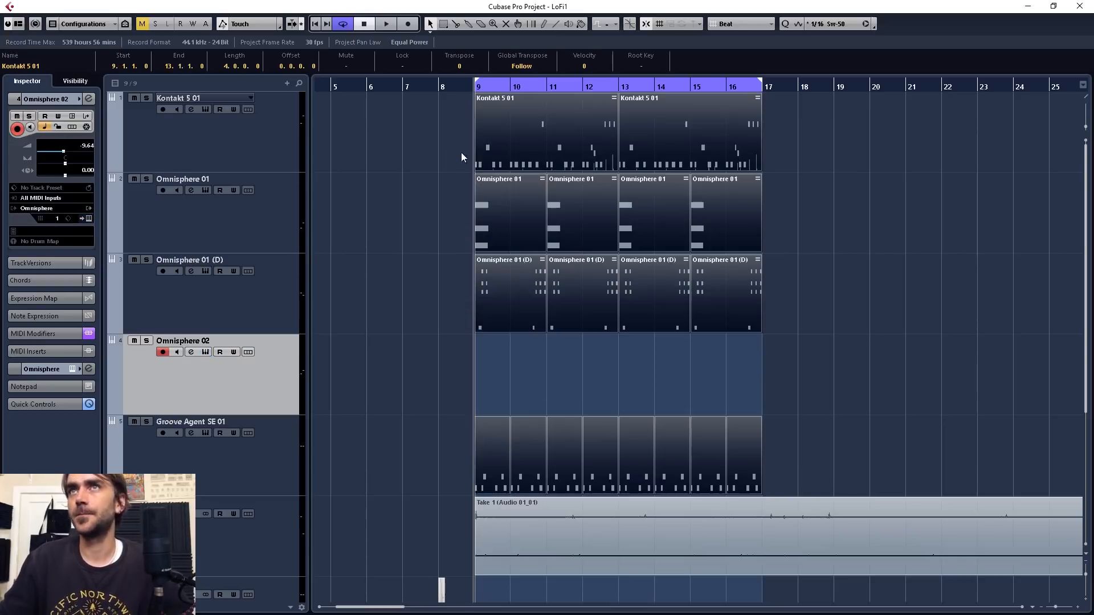
{"action": "left_click_drag", "start_coordinate": [622, 142], "coordinate": [777, 145]}
- Shorten the last Groove Agent SE 01, Omnisphere 01 and Omnisphere 01 (D) parts before bar 17 to end at 16.3
{"action": "scroll", "coordinate": [760, 394], "scroll_direction": "up", "scroll_amount": 3}
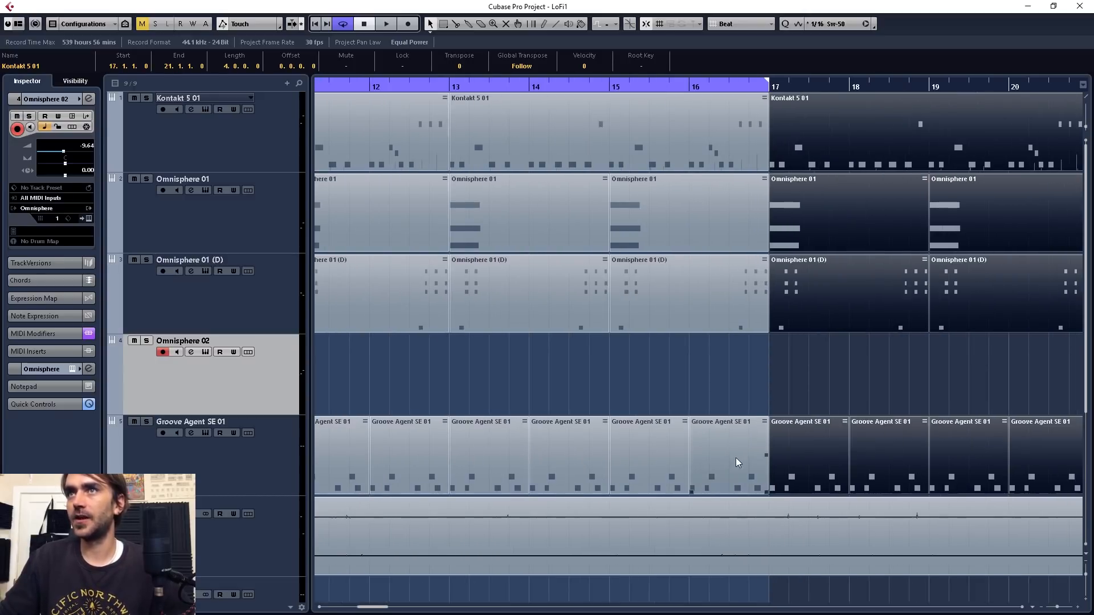
{"action": "left_click", "coordinate": [740, 462]}
{"action": "left_click_drag", "start_coordinate": [764, 491], "coordinate": [713, 489]}
{"action": "left_click_drag", "start_coordinate": [757, 403], "coordinate": [714, 247]}
- Extend the cycle range's end to bar 25 and start playback
{"action": "scroll", "coordinate": [751, 263], "scroll_direction": "down", "scroll_amount": 4}
{"action": "left_click_drag", "start_coordinate": [757, 82], "coordinate": [993, 114]}
{"action": "key", "text": "space"}
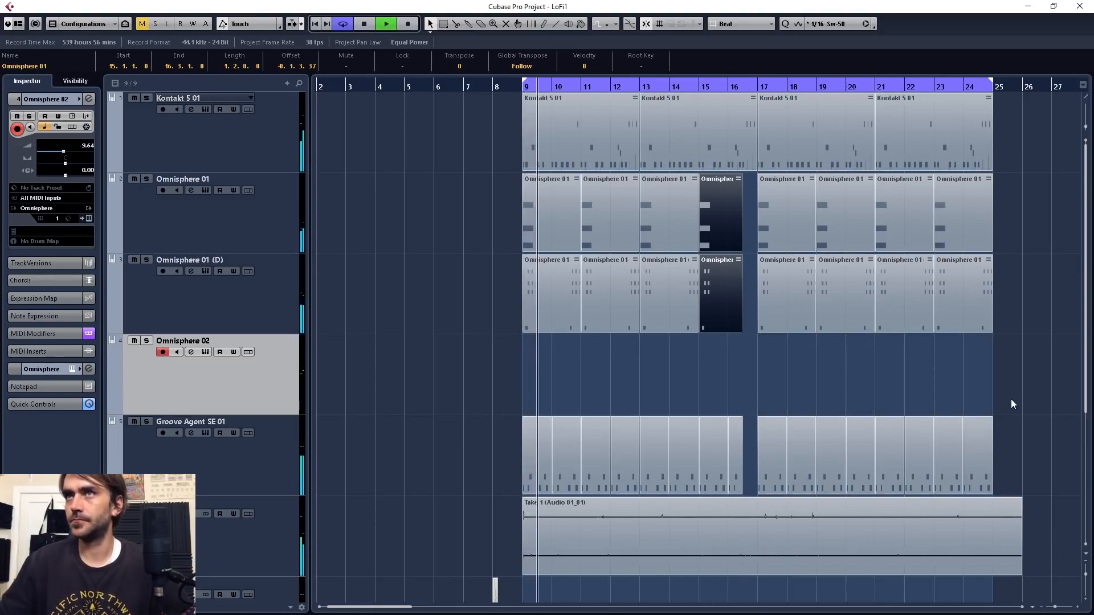
- Shorten the last Omnisphere 01, Omnisphere 01 (D) and Groove Agent SE 01 parts to end halfway through bar 24
{"action": "left_click_drag", "start_coordinate": [1024, 476], "coordinate": [984, 206]}
{"action": "scroll", "coordinate": [989, 239], "scroll_direction": "up", "scroll_amount": 3}
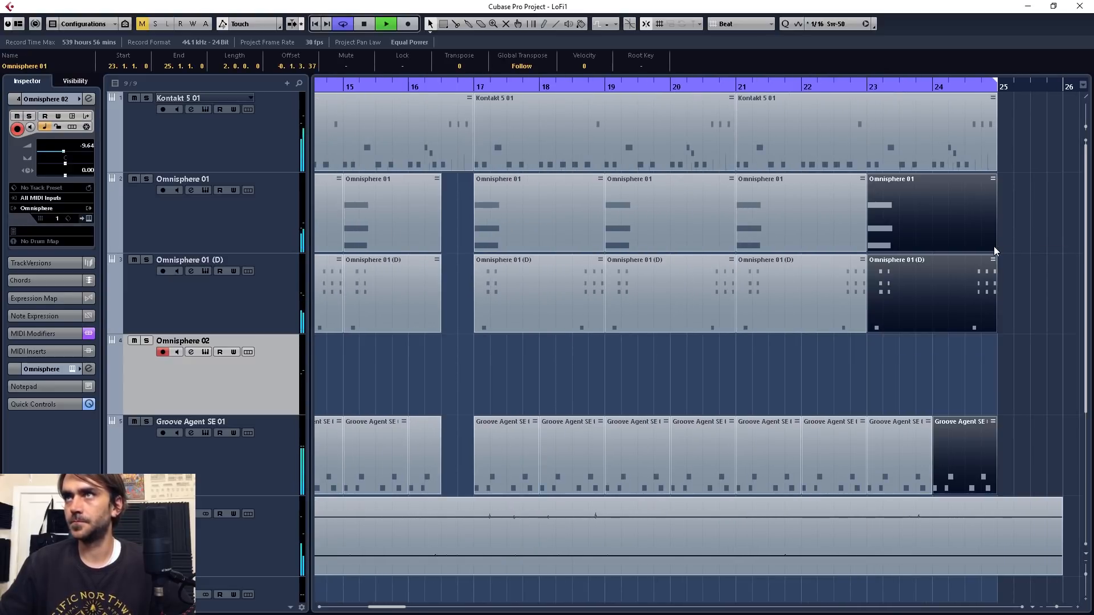
{"action": "left_click_drag", "start_coordinate": [993, 248], "coordinate": [958, 244]}
{"action": "left_click", "coordinate": [1006, 367]}
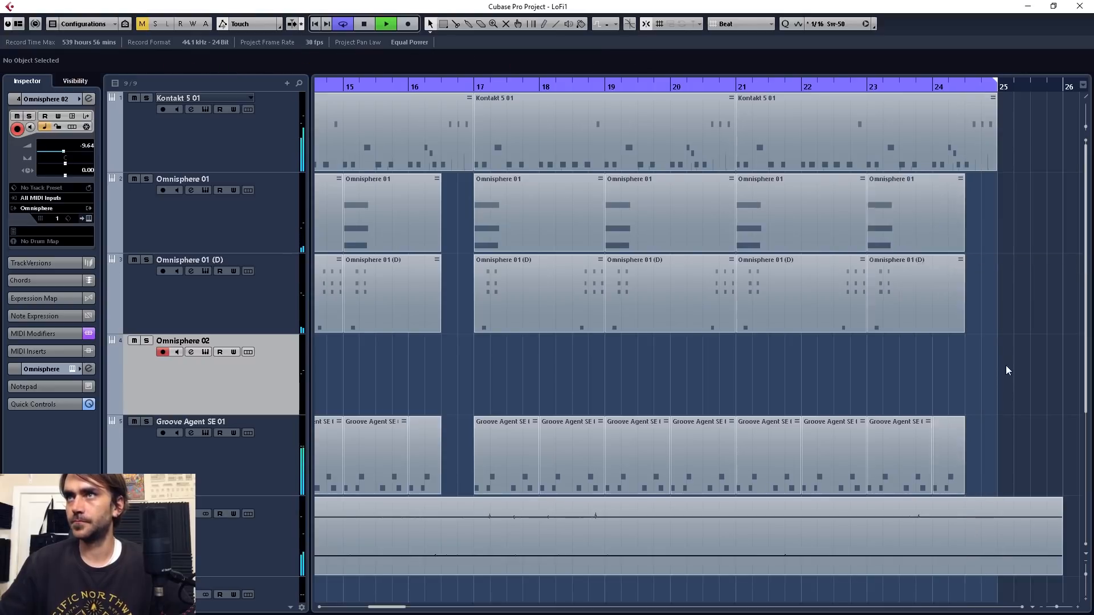
- Trim the Take 1 audio event to end at bar 25, give it a short fade-out and select its track
{"action": "scroll", "coordinate": [1007, 373], "scroll_direction": "down", "scroll_amount": 3}
{"action": "left_click", "coordinate": [905, 551]}
{"action": "left_click_drag", "start_coordinate": [917, 569], "coordinate": [896, 569]}
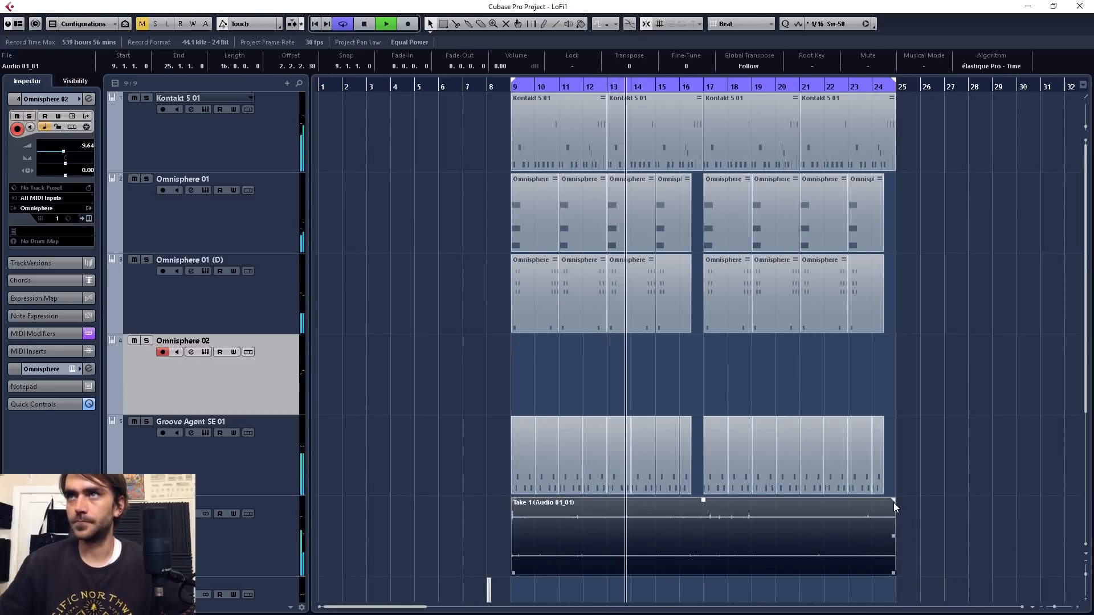
{"action": "left_click_drag", "start_coordinate": [893, 500], "coordinate": [886, 500]}
{"action": "left_click", "coordinate": [230, 536]}
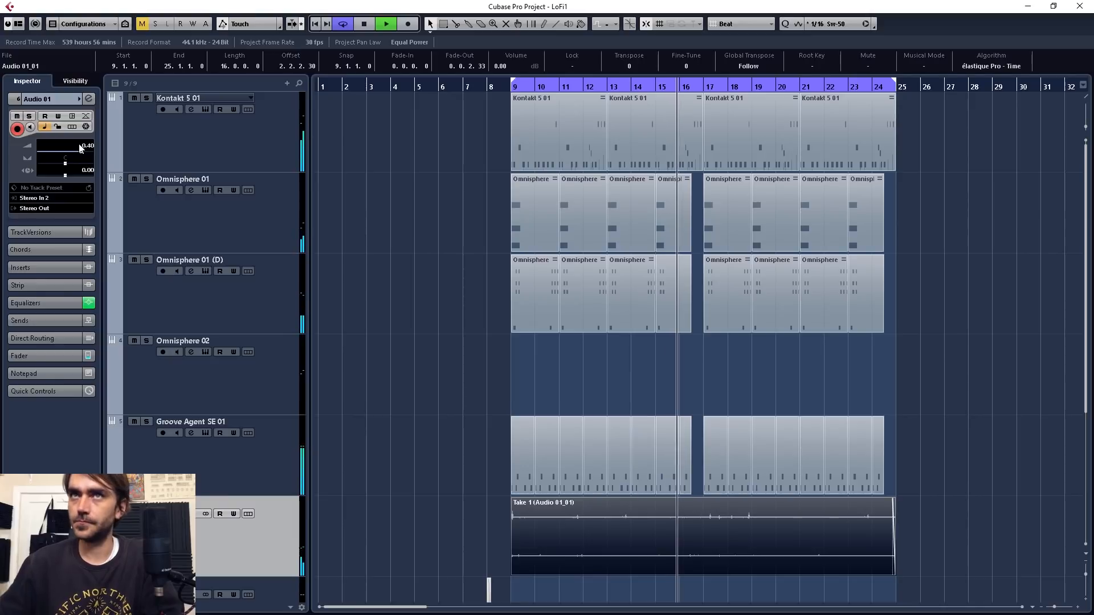
- Record a melody on the Omnisphere 02 track and trim the start of its part to bar 17
{"action": "left_click", "coordinate": [234, 378]}
{"action": "left_click", "coordinate": [414, 25]}
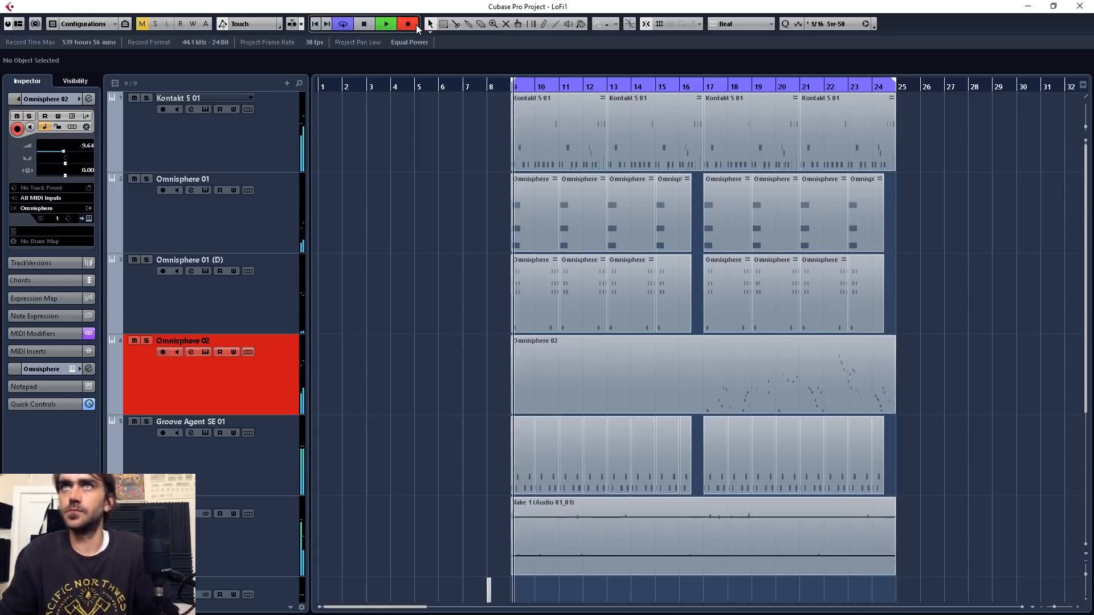
{"action": "left_click", "coordinate": [415, 25]}
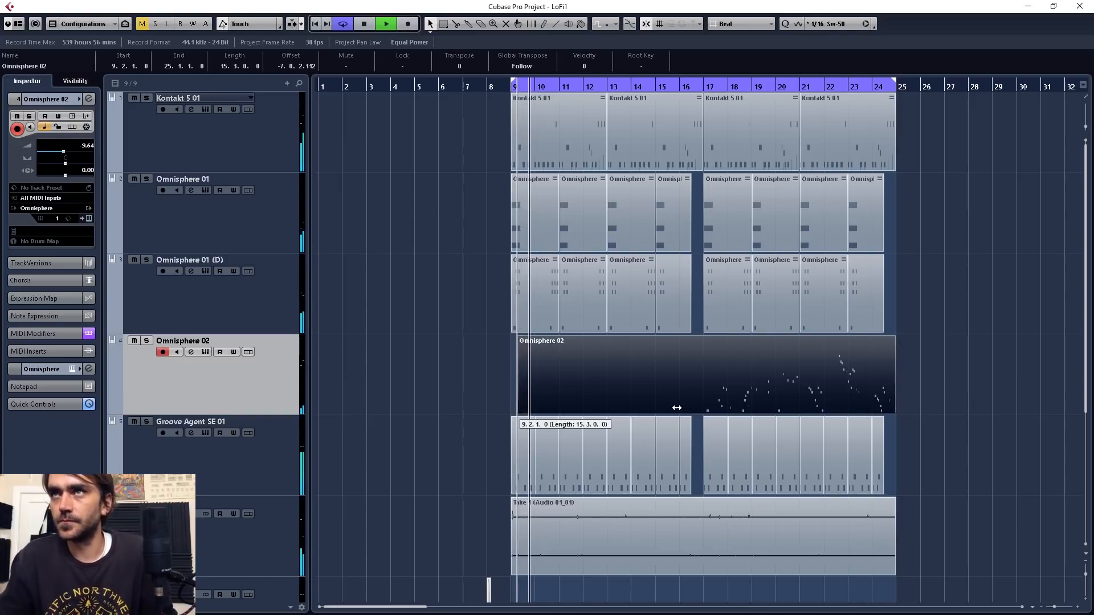
{"action": "left_click_drag", "start_coordinate": [512, 411], "coordinate": [704, 407]}
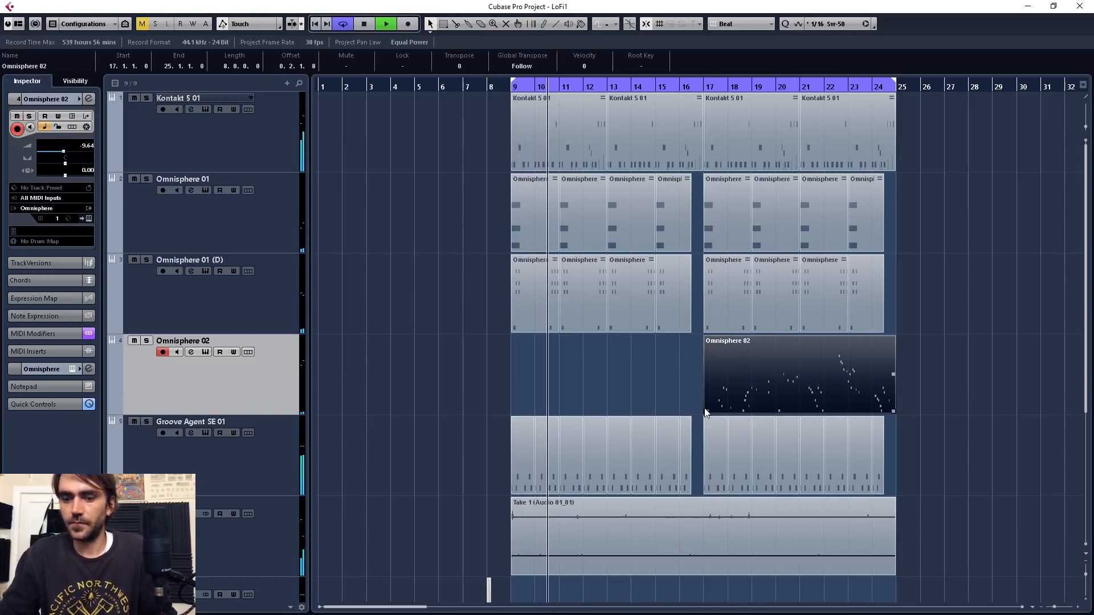
{"action": "key", "text": "space"}
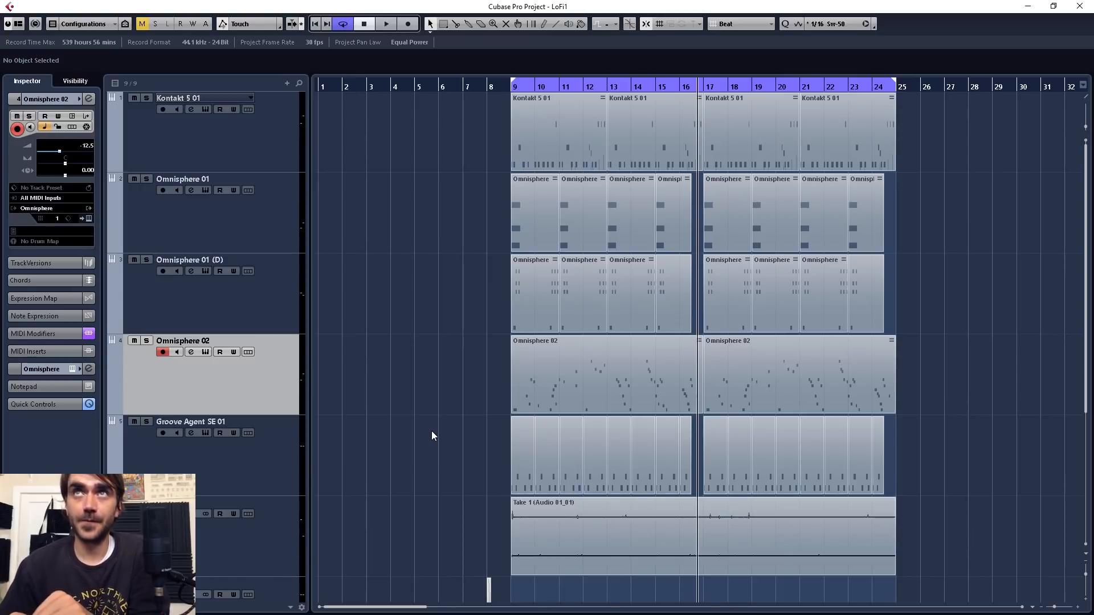
- Copy both Omnisphere 02 parts from bar 17 to bar 1 and colour the Omnisphere 02 track green
{"action": "left_click_drag", "start_coordinate": [472, 359], "coordinate": [719, 388]}
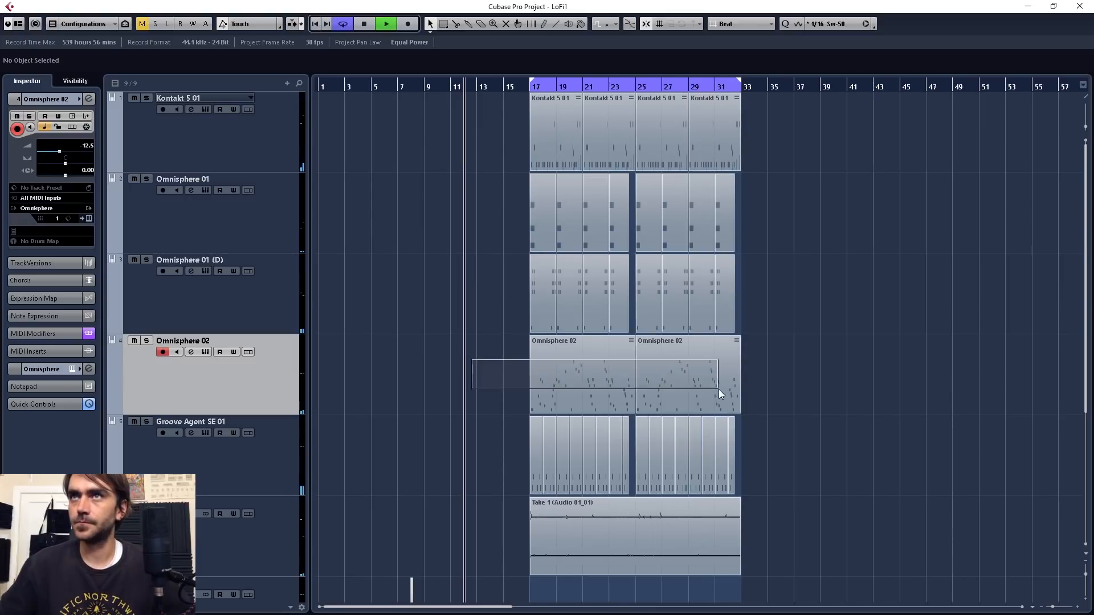
{"action": "left_click_drag", "start_coordinate": [694, 379], "coordinate": [483, 353]}
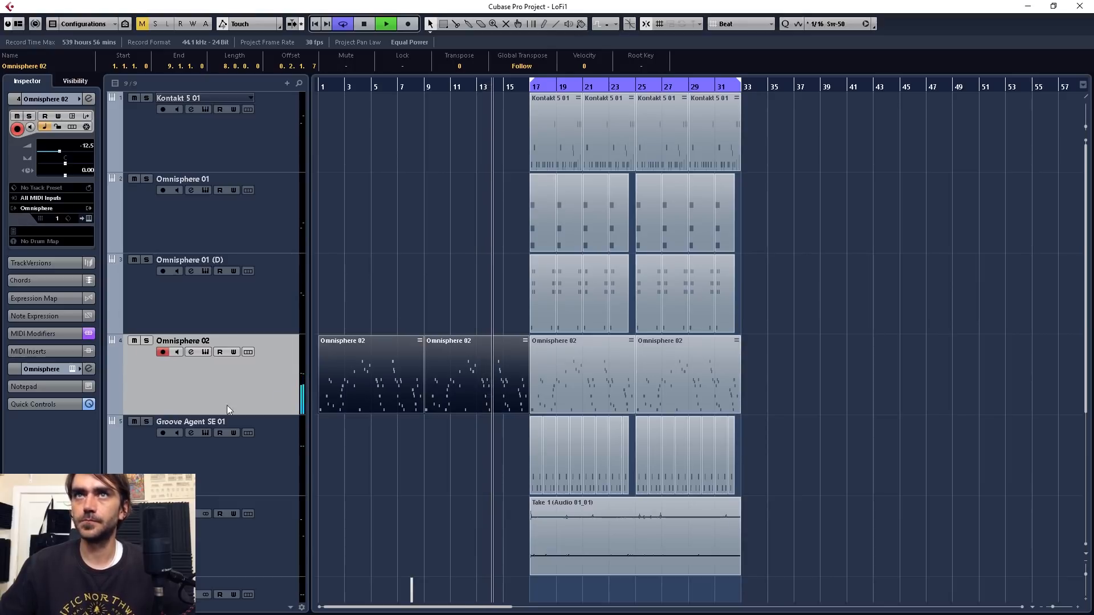
{"action": "left_click", "coordinate": [113, 378]}
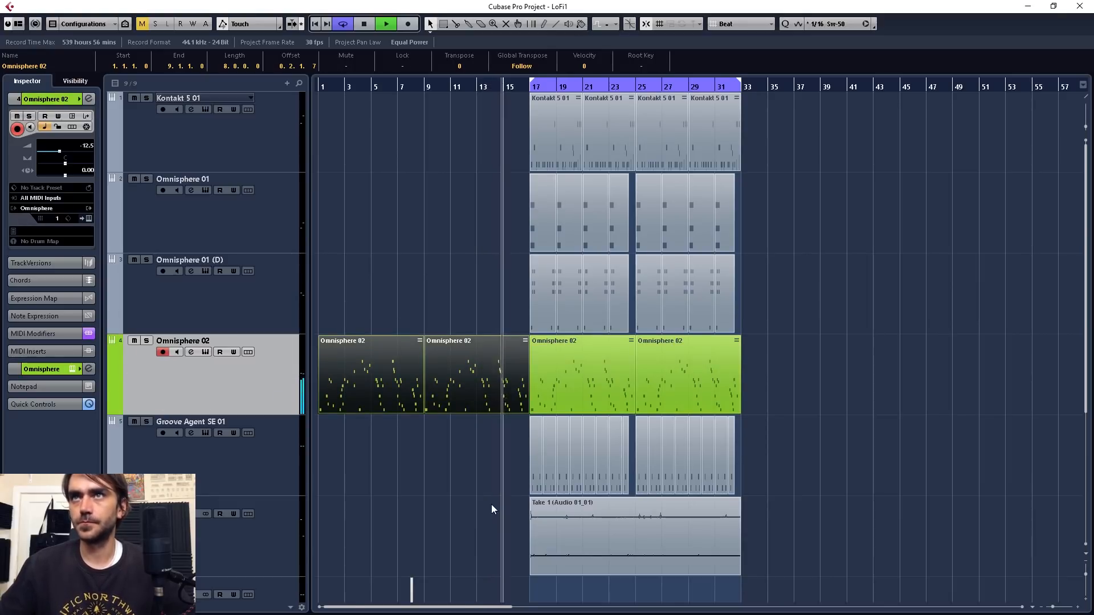
- Copy the Groove Agent SE 01 parts and the Take 1 audio event from bar 17 to bar 1
{"action": "left_click_drag", "start_coordinate": [472, 527], "coordinate": [799, 470]}
{"action": "left_click_drag", "start_coordinate": [644, 538], "coordinate": [434, 532]}
{"action": "left_click", "coordinate": [480, 240]}
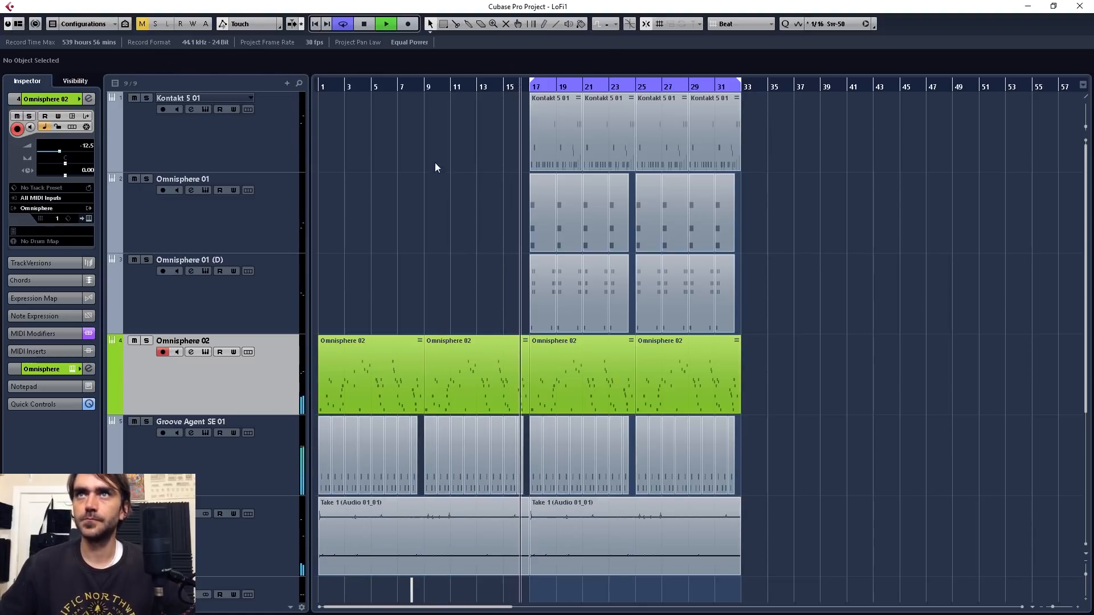
- Copy the first four Omnisphere 01 parts from bar 17 to bar 9 and colour the Omnisphere 01 track green
{"action": "left_click", "coordinate": [403, 86]}
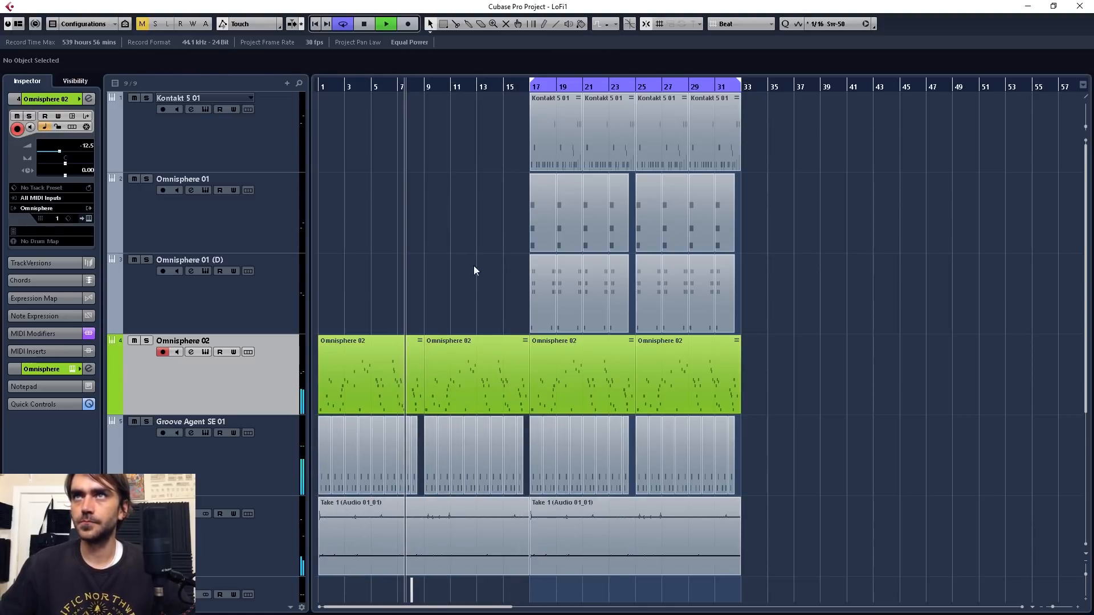
{"action": "left_click_drag", "start_coordinate": [461, 228], "coordinate": [603, 240]}
{"action": "left_click_drag", "start_coordinate": [536, 226], "coordinate": [428, 224]}
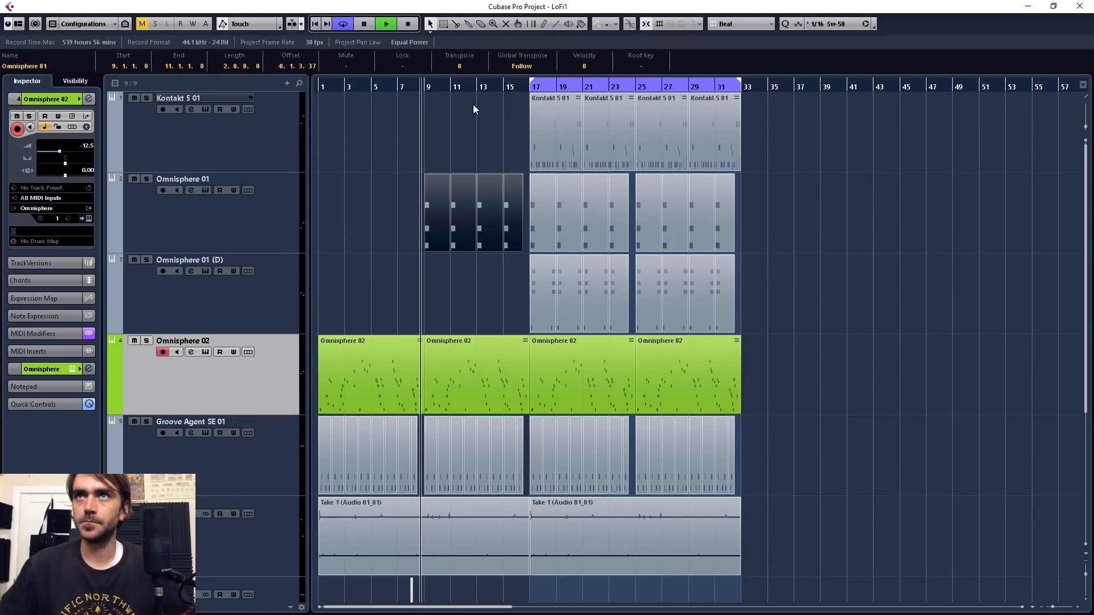
{"action": "left_click", "coordinate": [121, 217]}
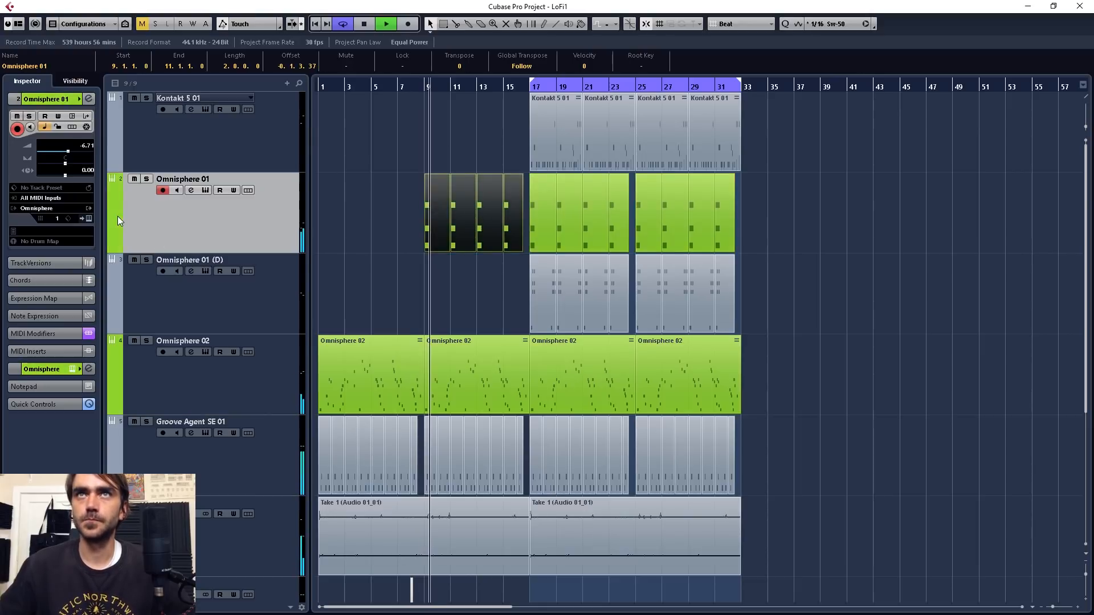
- Recolour the Omnisphere 01 track cyan and move it directly below the Omnisphere 01 (D) track
{"action": "scroll", "coordinate": [117, 217], "scroll_direction": "down", "scroll_amount": 3}
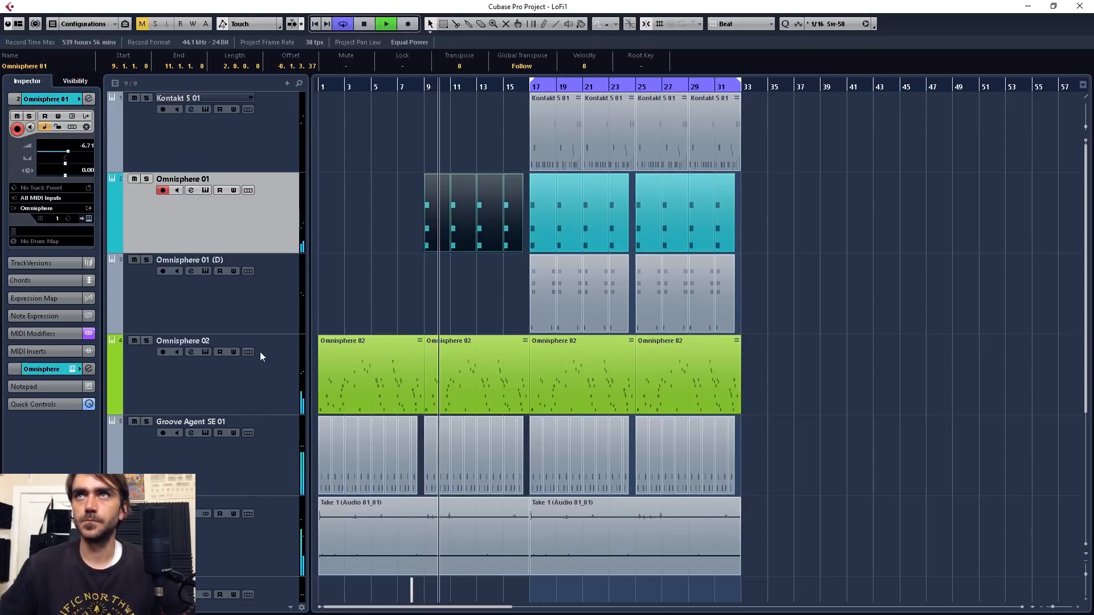
{"action": "left_click_drag", "start_coordinate": [274, 302], "coordinate": [283, 217]}
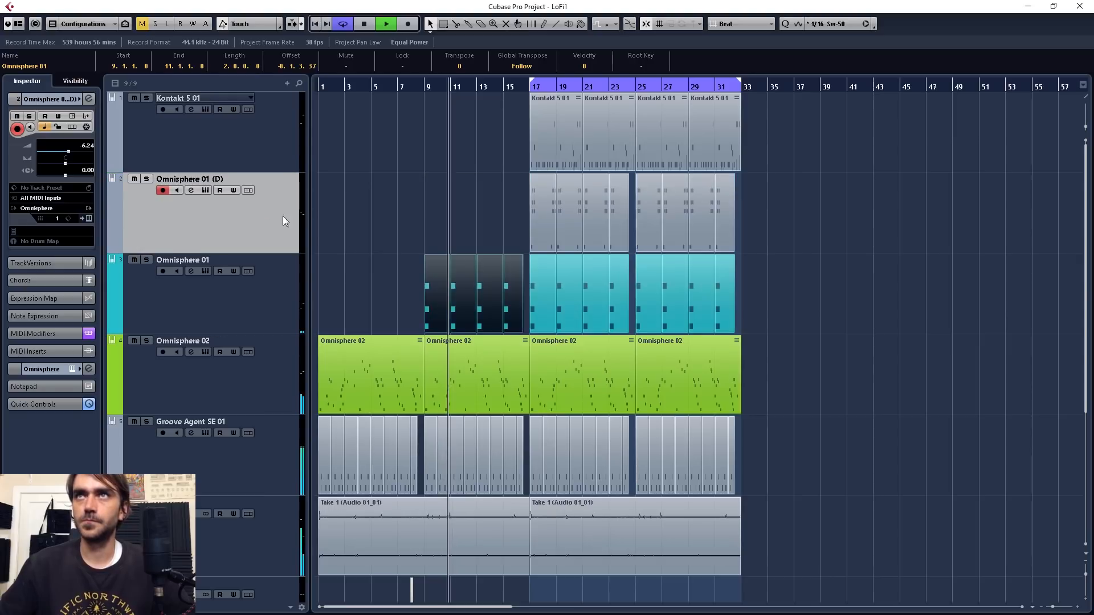
{"action": "left_click", "coordinate": [416, 187]}
- Delete the Audio 02 track, the Stereo Out (R) 01 track and the track beneath them, including their events
{"action": "scroll", "coordinate": [416, 187], "scroll_direction": "down", "scroll_amount": 3}
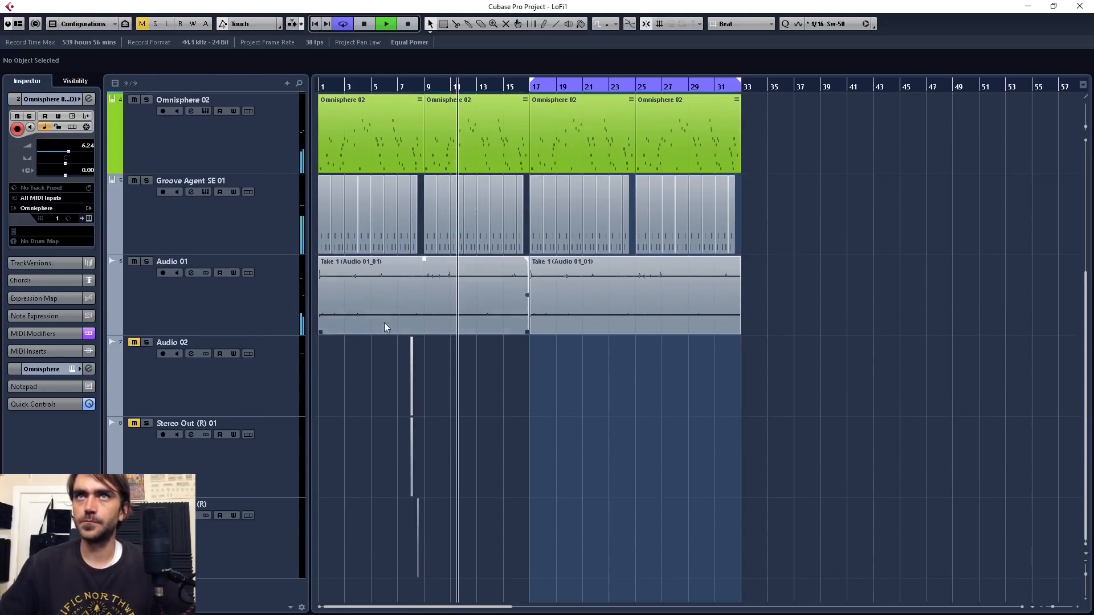
{"action": "left_click", "coordinate": [279, 384]}
{"action": "left_click", "coordinate": [265, 476], "text": "ctrl"}
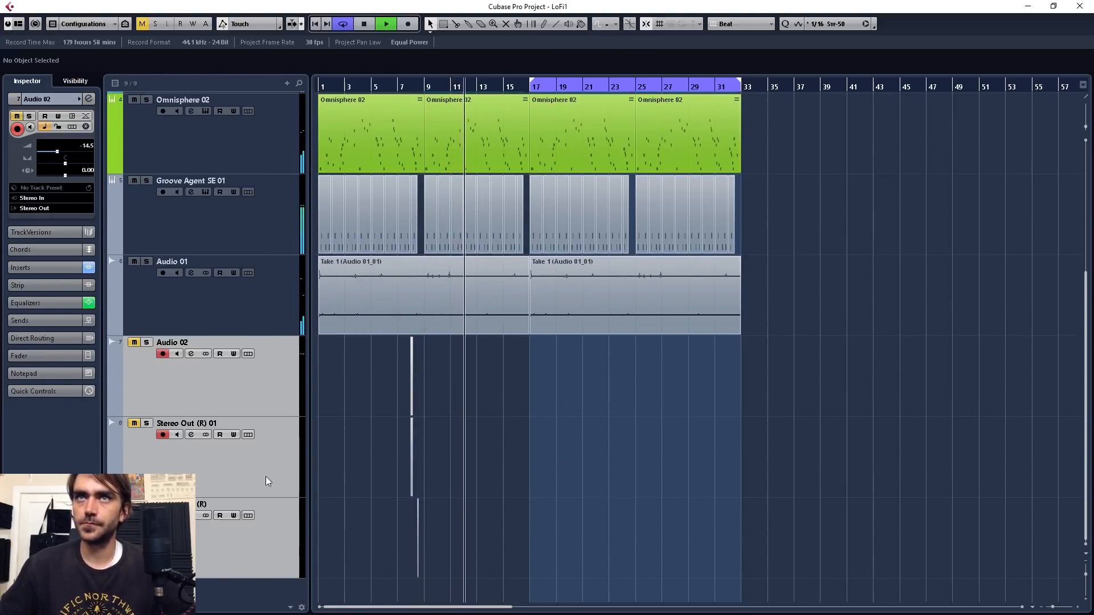
{"action": "right_click", "coordinate": [281, 397]}
{"action": "left_click", "coordinate": [354, 170]}
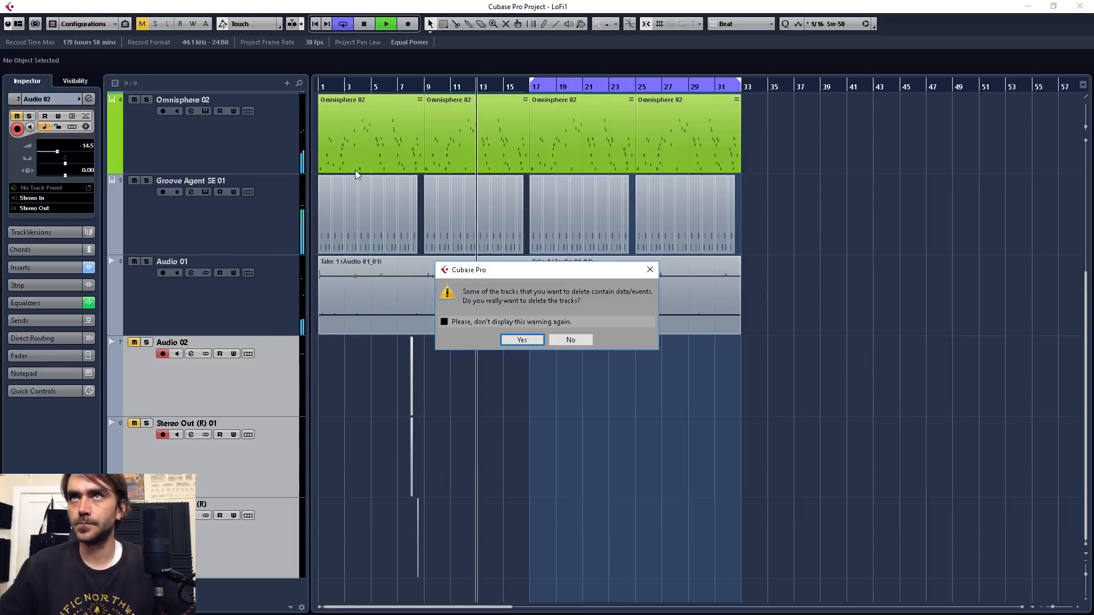
{"action": "left_click", "coordinate": [520, 341]}
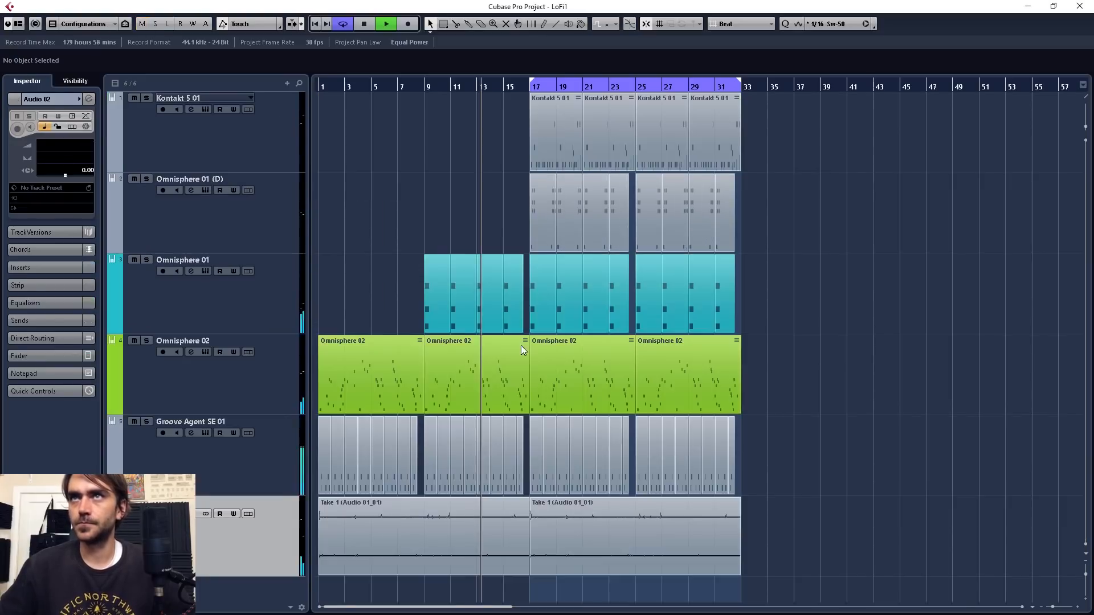
- Trim the end of the first Take 1 audio event to 16.3.1.0, in line with the drum parts' end
{"action": "left_click", "coordinate": [488, 544]}
{"action": "scroll", "coordinate": [511, 552], "scroll_direction": "up", "scroll_amount": 4}
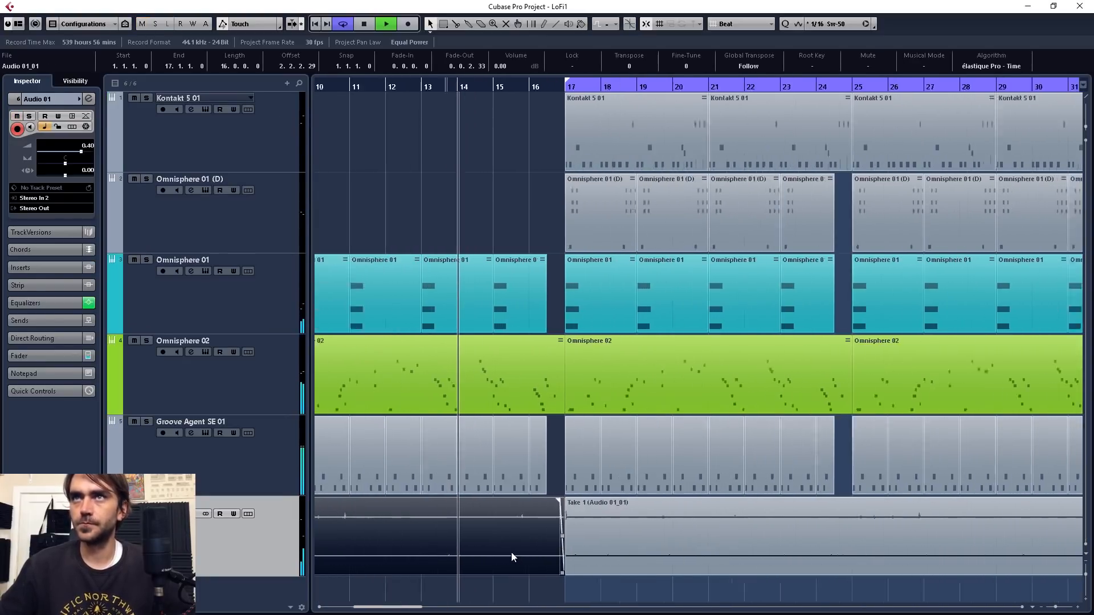
{"action": "left_click_drag", "start_coordinate": [570, 575], "coordinate": [556, 576]}
{"action": "left_click", "coordinate": [565, 574]}
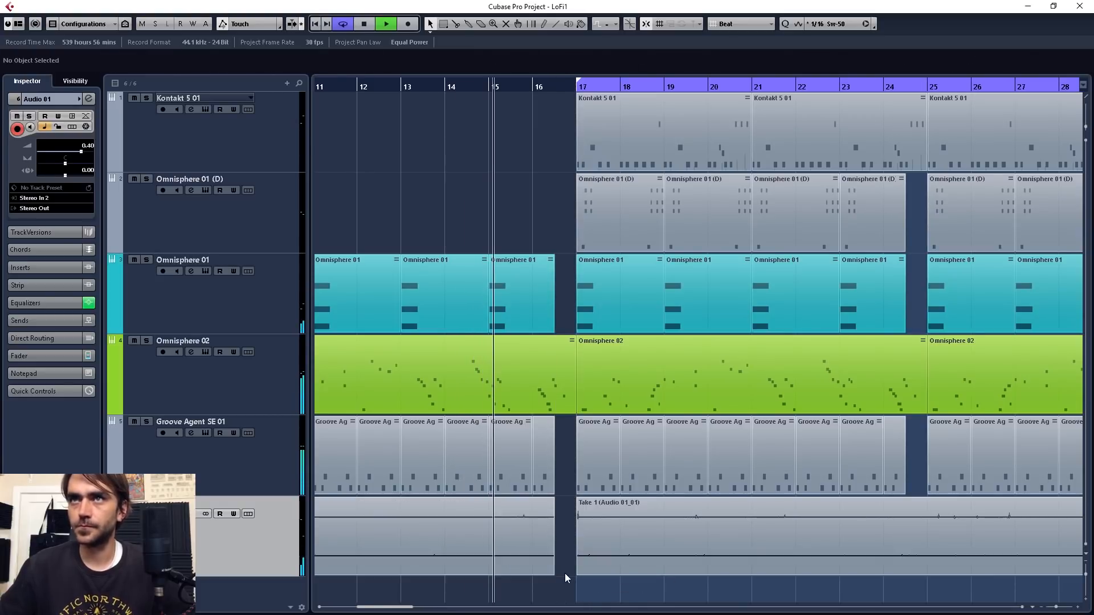
{"action": "scroll", "coordinate": [566, 573], "scroll_direction": "down", "scroll_amount": 4}
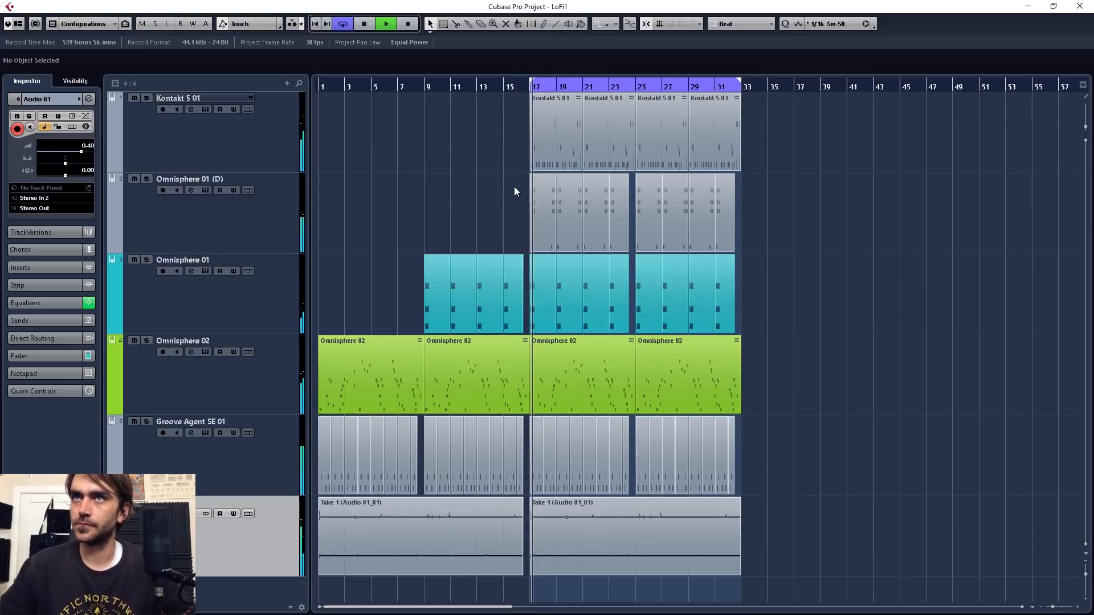
{"action": "scroll", "coordinate": [490, 174], "scroll_direction": "up", "scroll_amount": 1}
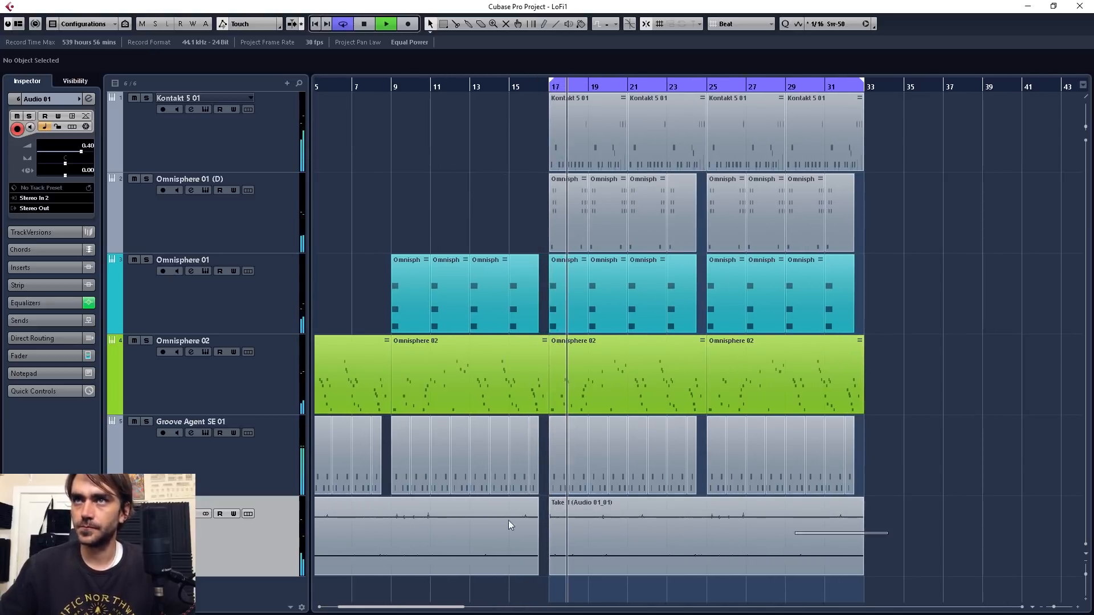
{"action": "left_click", "coordinate": [645, 532]}
{"action": "left_click_drag", "start_coordinate": [625, 537], "coordinate": [624, 536]}
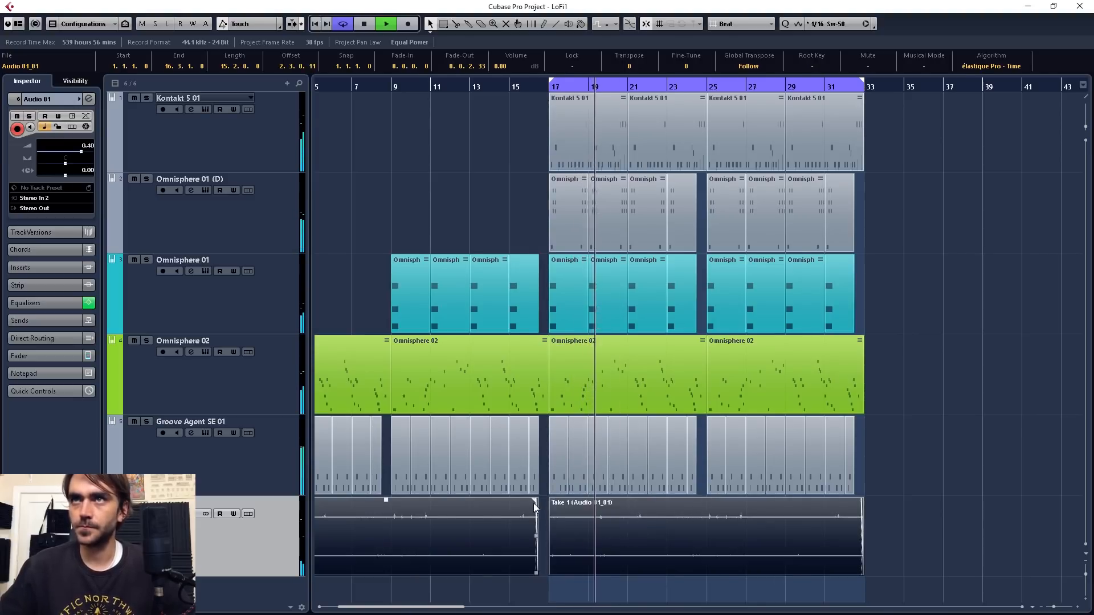
{"action": "scroll", "coordinate": [567, 500], "scroll_direction": "up", "scroll_amount": 5}
{"action": "scroll", "coordinate": [561, 494], "scroll_direction": "down", "scroll_amount": 7}
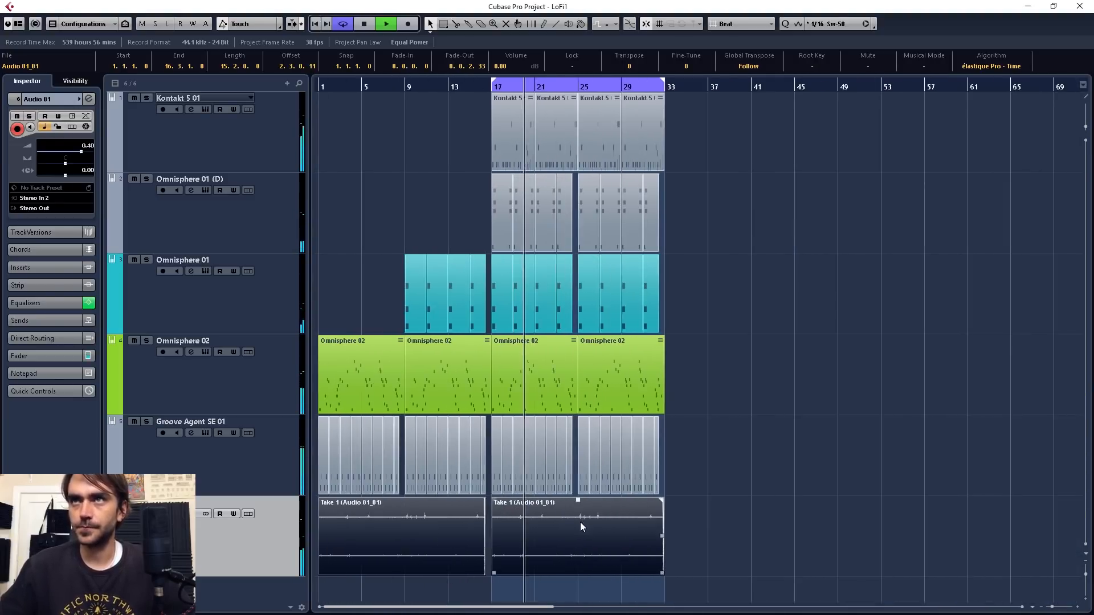
{"action": "left_click", "coordinate": [718, 251]}
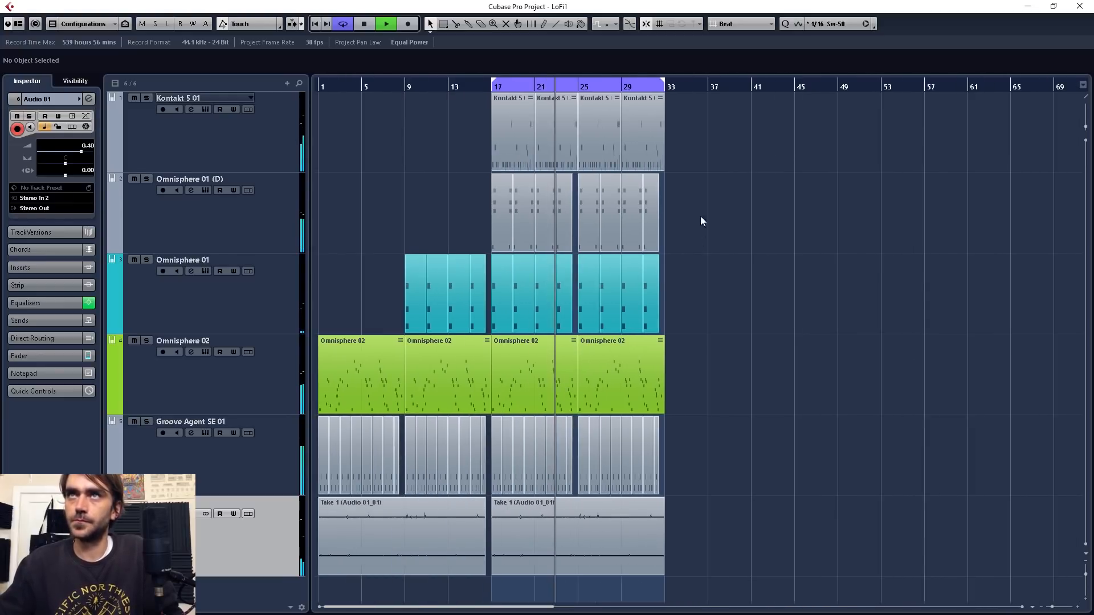
{"action": "left_click_drag", "start_coordinate": [722, 185], "coordinate": [756, 187]}
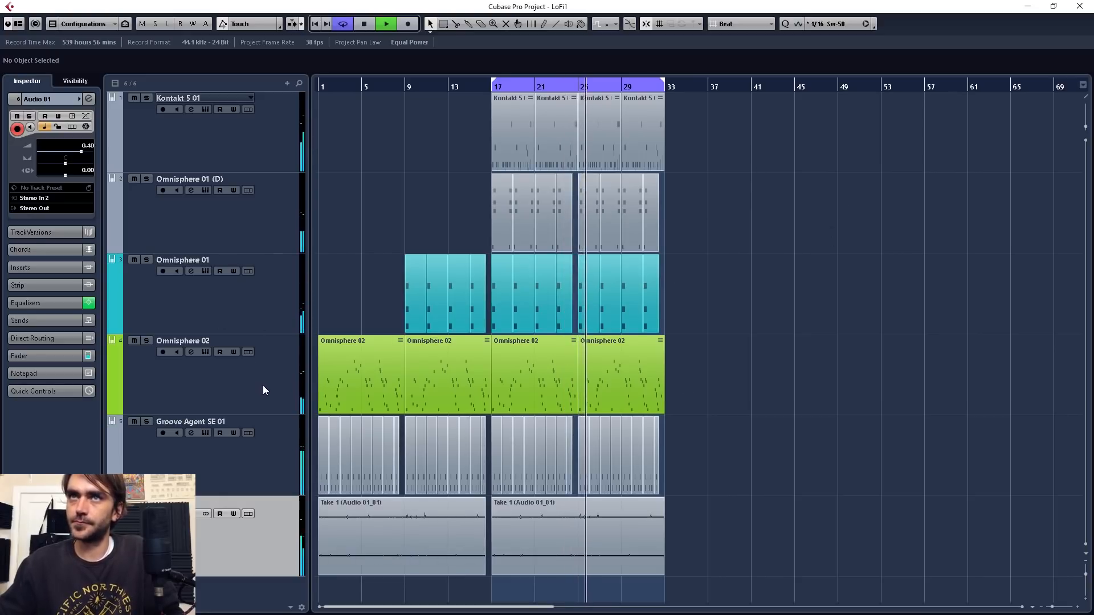
- Move the Kontakt 5 01 track between the Omnisphere 02 and Groove Agent SE 01 tracks
{"action": "left_click", "coordinate": [281, 146]}
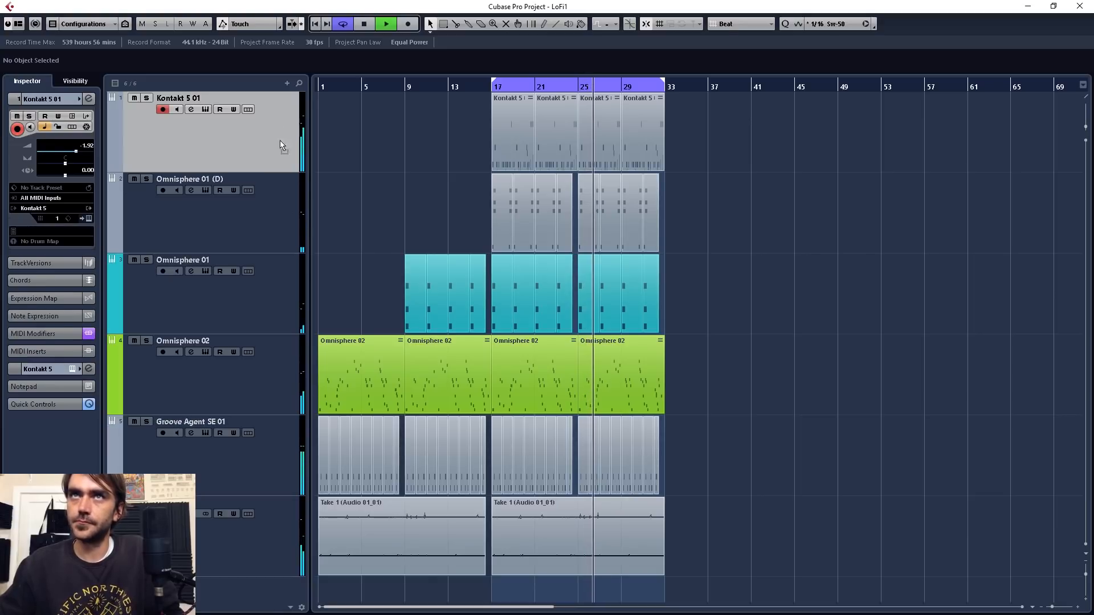
{"action": "left_click_drag", "start_coordinate": [280, 145], "coordinate": [267, 411]}
{"action": "left_click", "coordinate": [279, 421], "text": "ctrl"}
{"action": "right_click", "coordinate": [281, 390]}
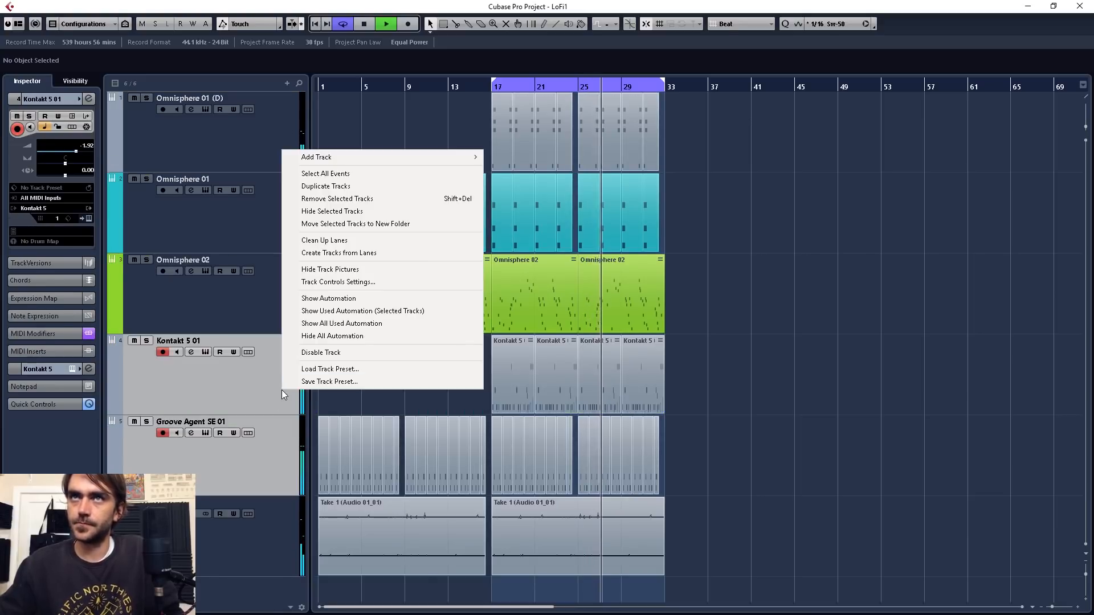
{"action": "key", "text": "Escape"}
- Select the Omnisphere 01 (D), Omnisphere 01 and Omnisphere 02 tracks together
{"action": "left_click", "coordinate": [283, 286]}
{"action": "left_click", "coordinate": [285, 140], "text": "shift"}
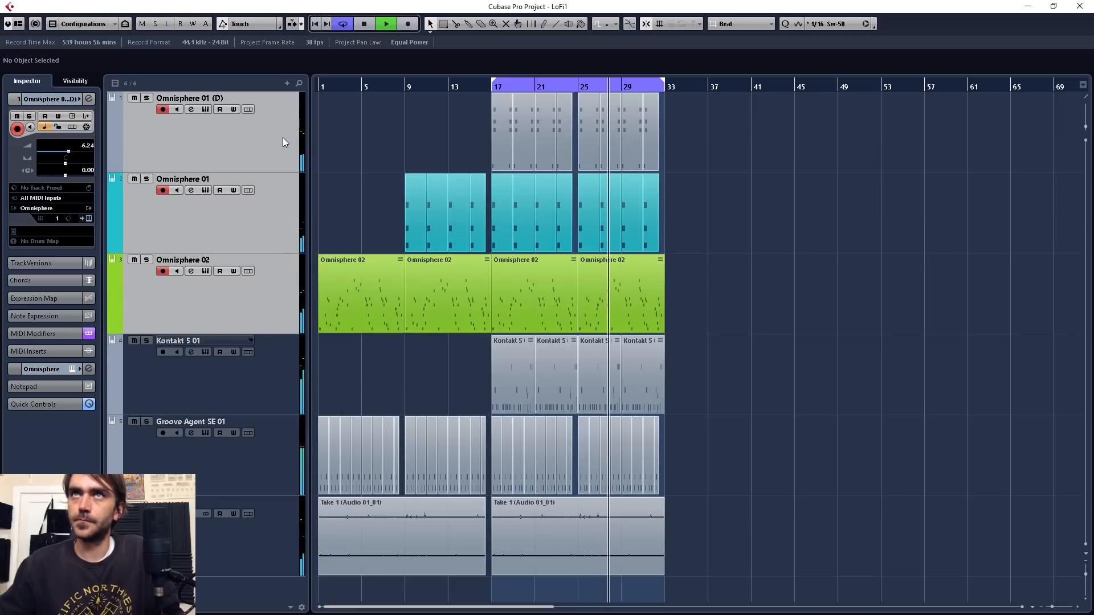
{"action": "right_click", "coordinate": [284, 142]}
{"action": "key", "text": "Escape"}
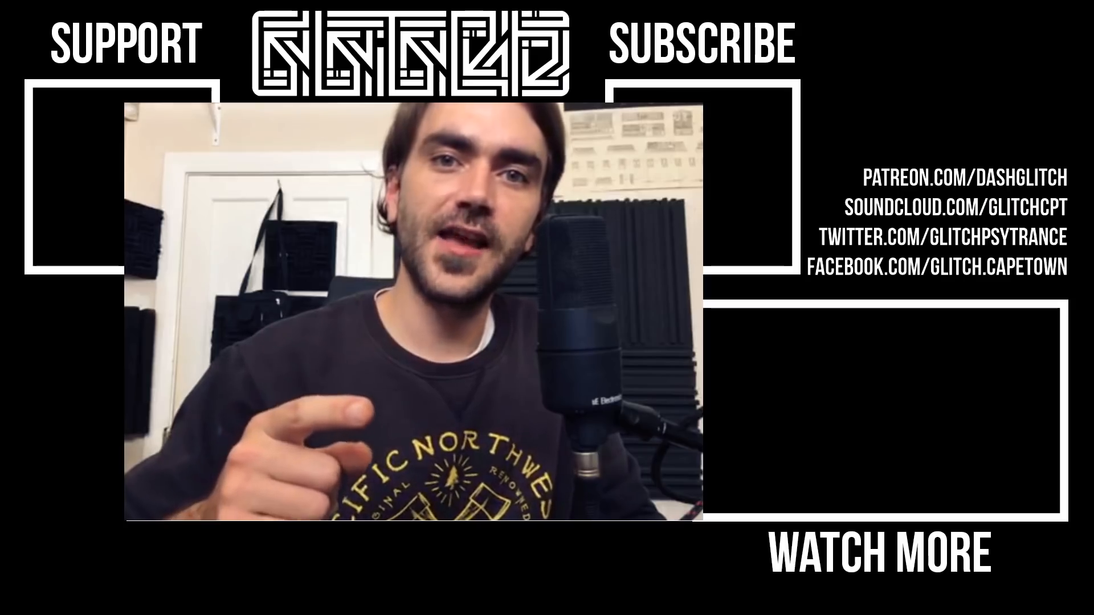